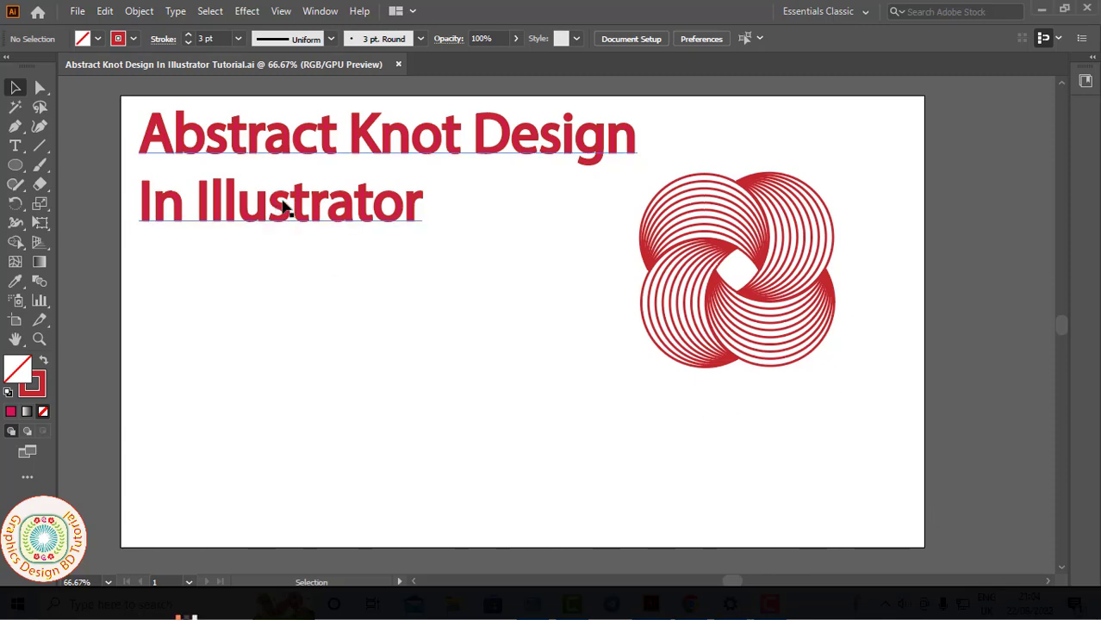
# Nudge the 'Abstract Knot Design In Illustrator' title right and move the red knot up beside it.
pyautogui.moveTo(278, 211); pyautogui.dragTo(296, 211)
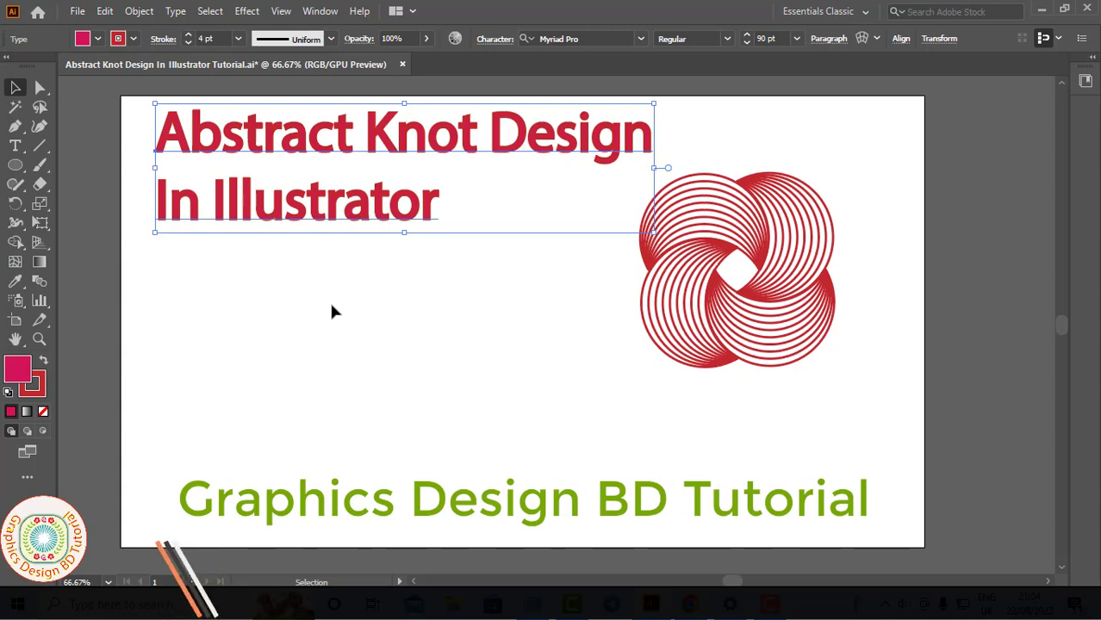
pyautogui.click(681, 291)
pyautogui.moveTo(755, 312); pyautogui.dragTo(824, 295)
pyautogui.click(720, 347)
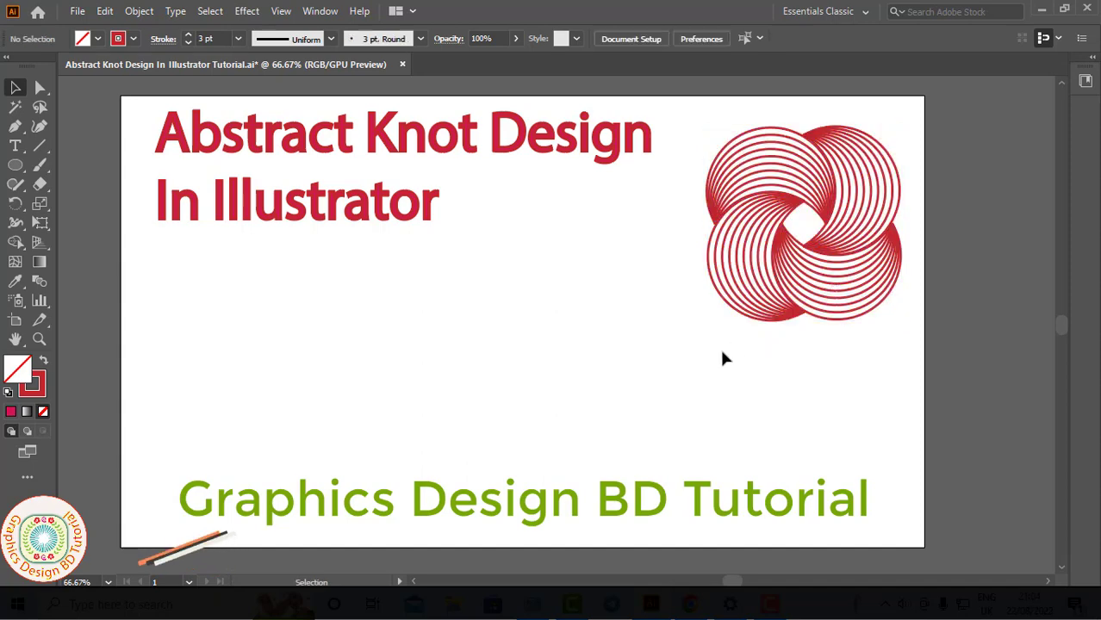
pyautogui.click(787, 295)
pyautogui.rightClick(787, 295)
pyautogui.click(737, 403)
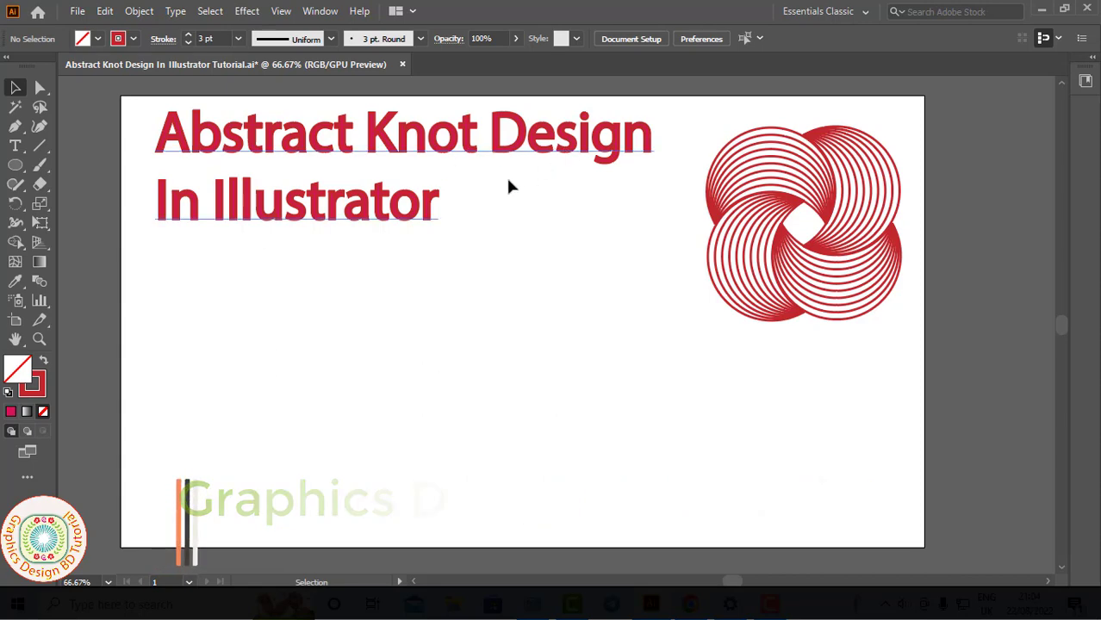
# Draw a circle below the title with the Ellipse tool.
pyautogui.rightClick(21, 169)
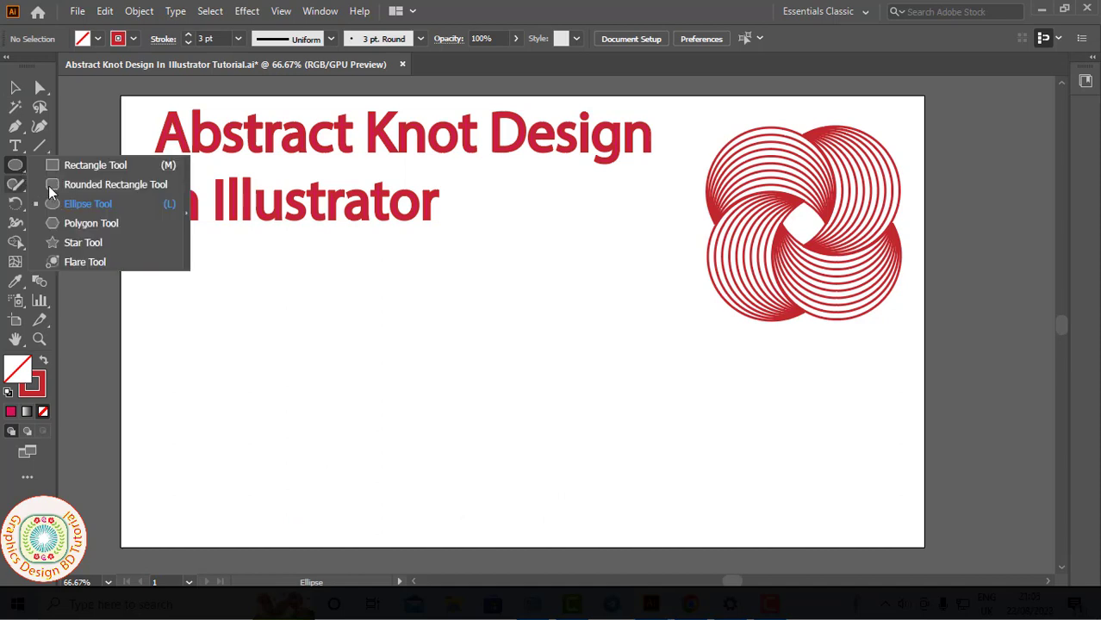
pyautogui.click(90, 204)
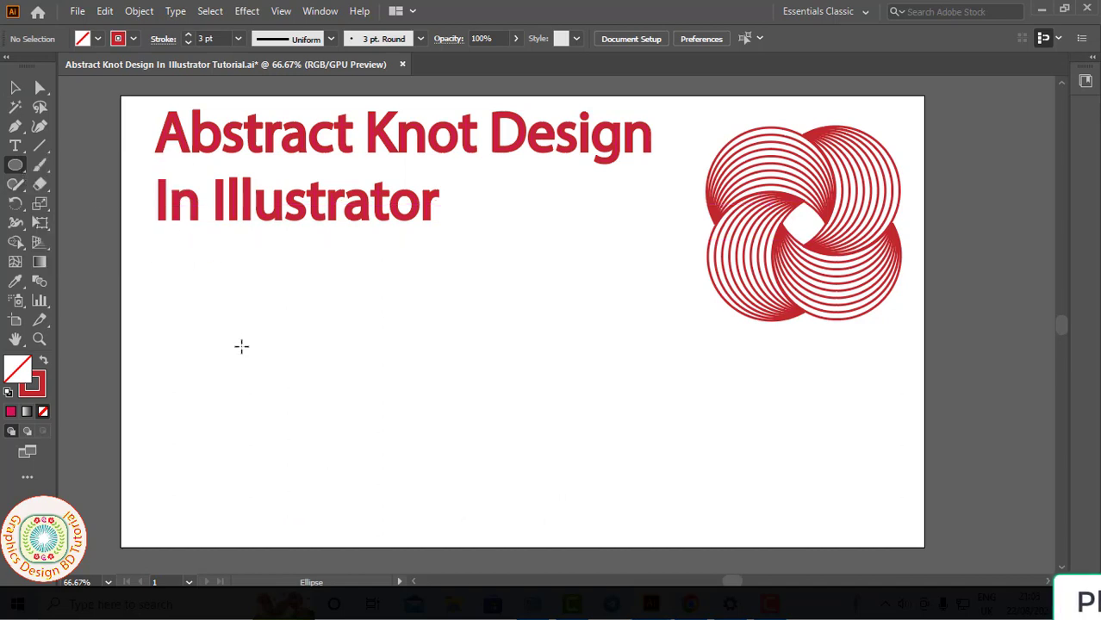
pyautogui.moveTo(271, 328); pyautogui.dragTo(343, 383)
# Place an overlapping duplicate of the circle to its right and select both circles.
pyautogui.press('v')
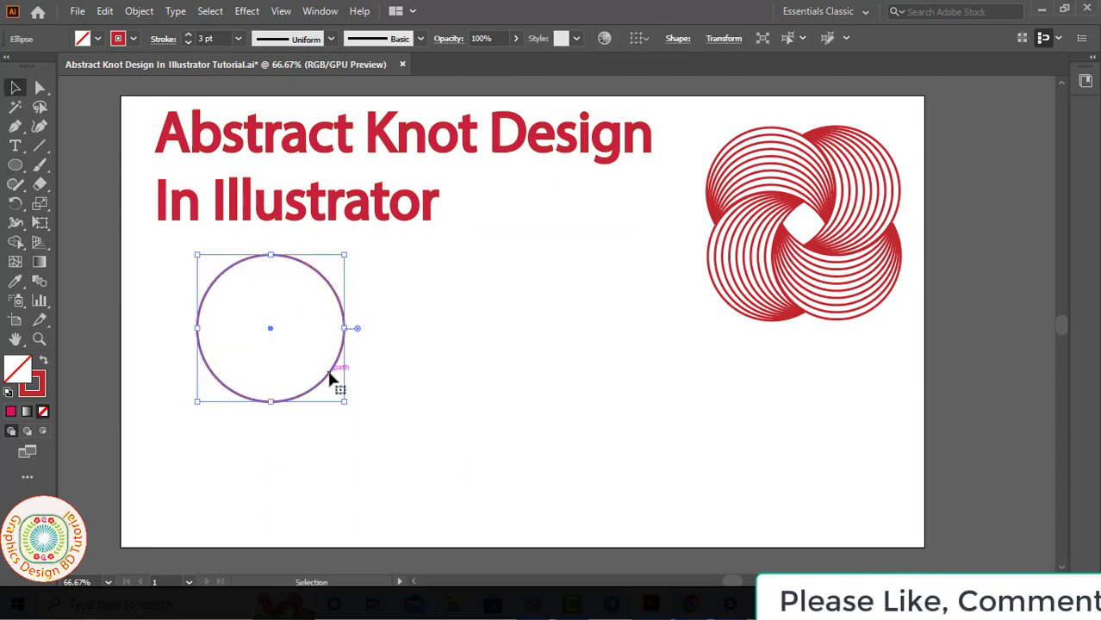
pyautogui.moveTo(330, 379); pyautogui.dragTo(406, 370)
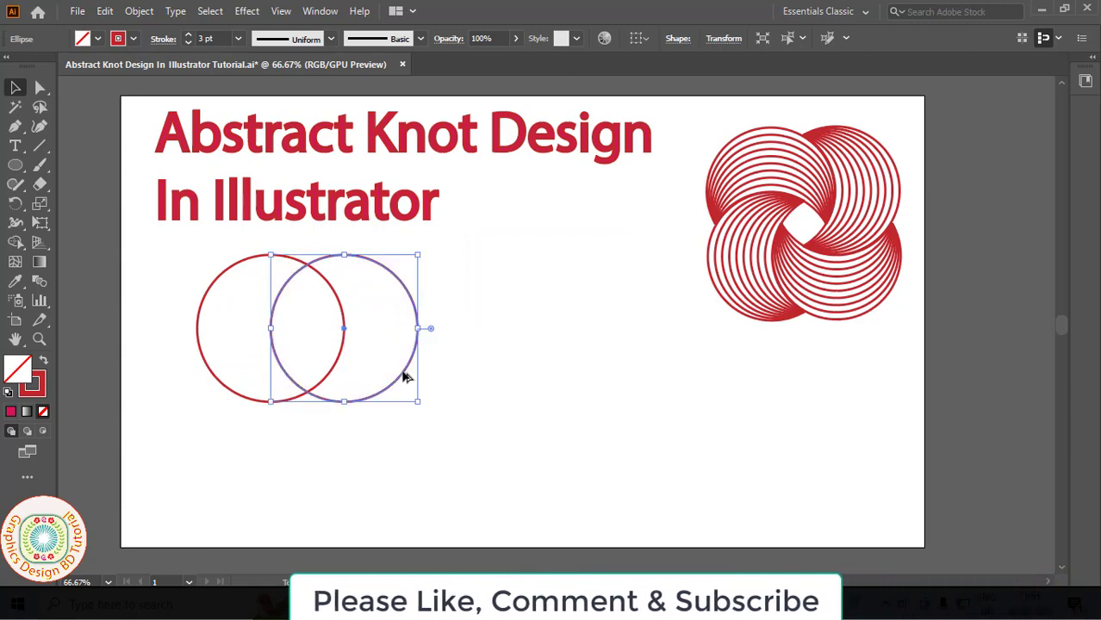
pyautogui.click(275, 312)
pyautogui.moveTo(190, 264)
pyautogui.mouseDown()
pyautogui.moveTo(440, 389)
pyautogui.moveTo(457, 408)
pyautogui.mouseUp()
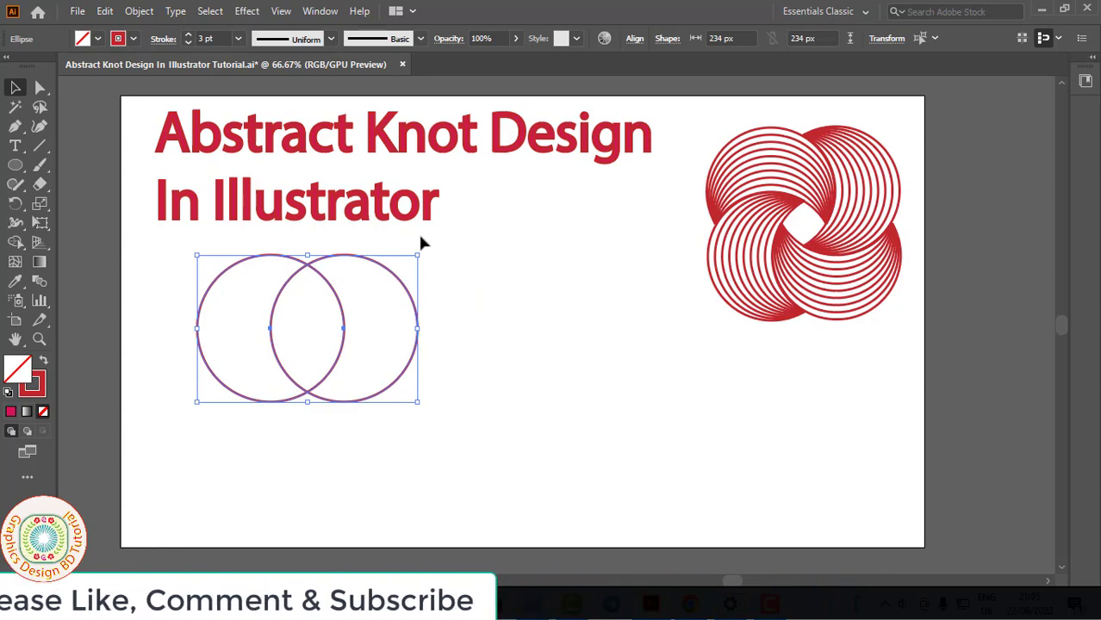
# Split the overlapping circles into arc pieces with Pathfinder's Outline.
pyautogui.click(320, 12)
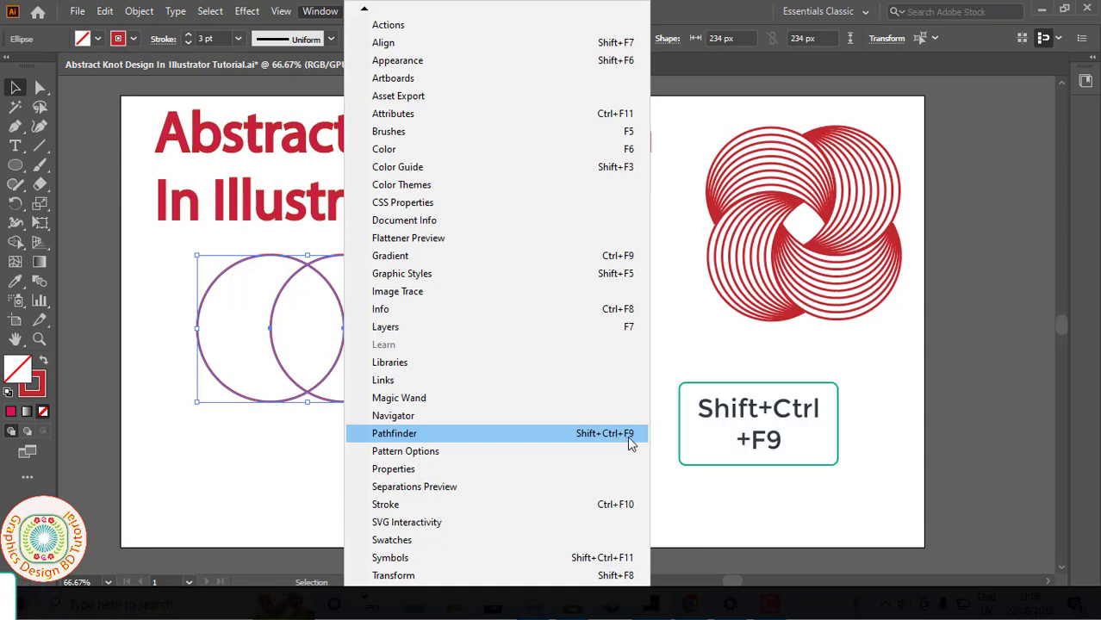
pyautogui.click(624, 435)
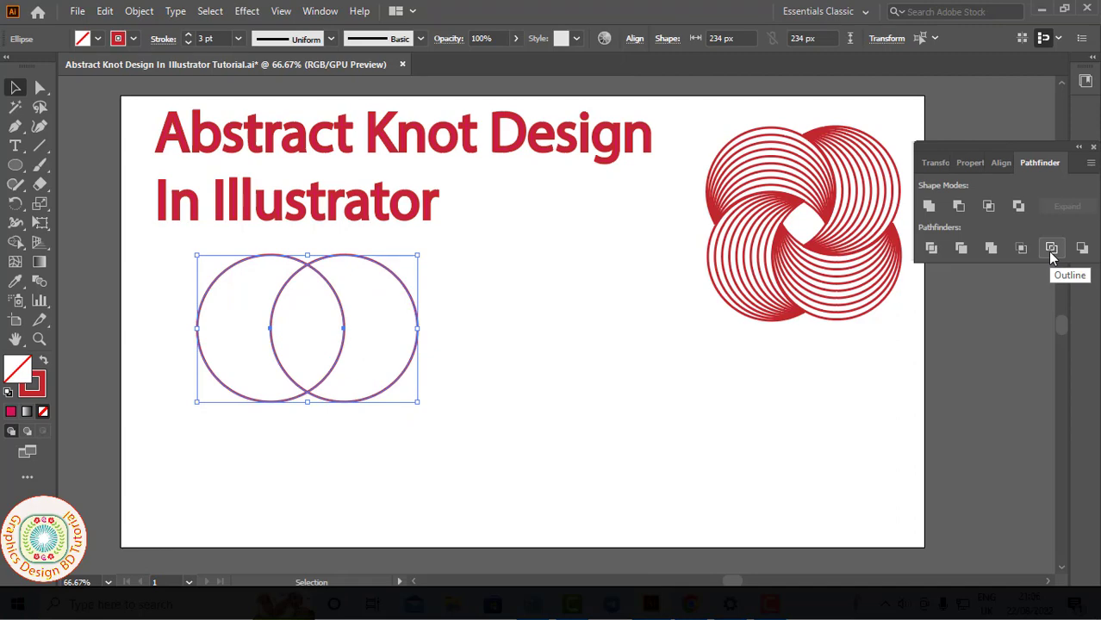
pyautogui.click(1050, 250)
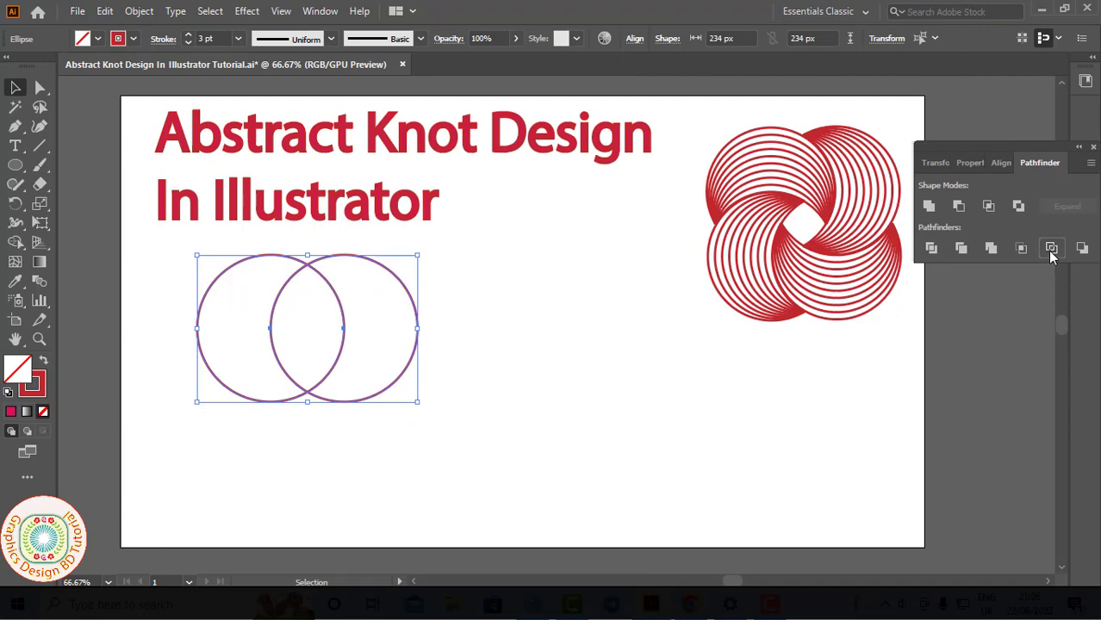
# Ungroup the arc pieces and give them a red 1 pt stroke.
pyautogui.rightClick(303, 390)
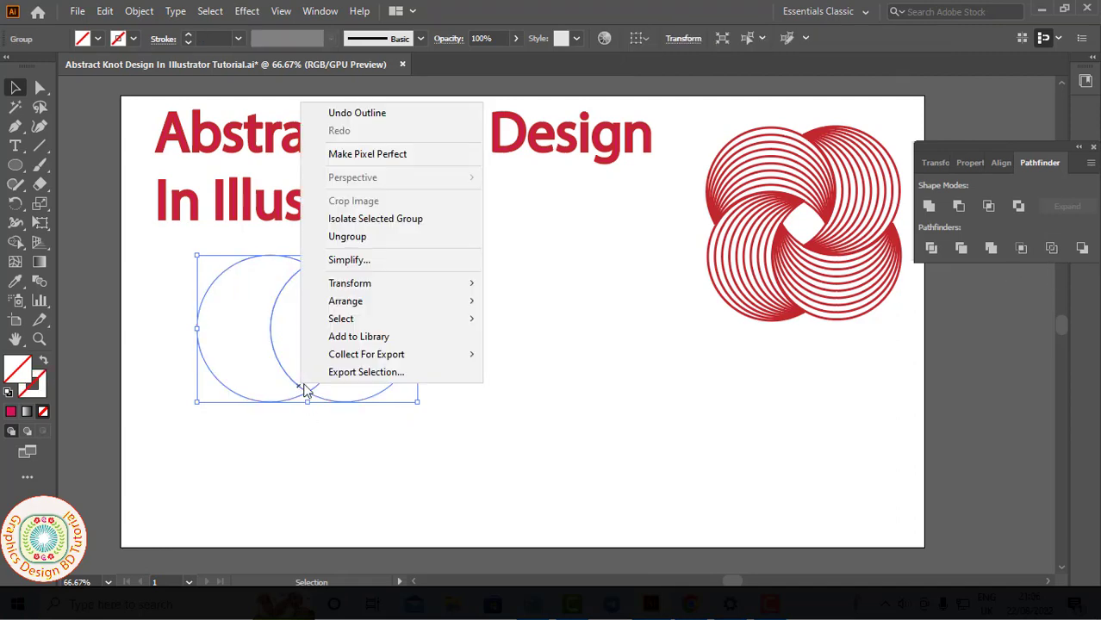
pyautogui.click(366, 241)
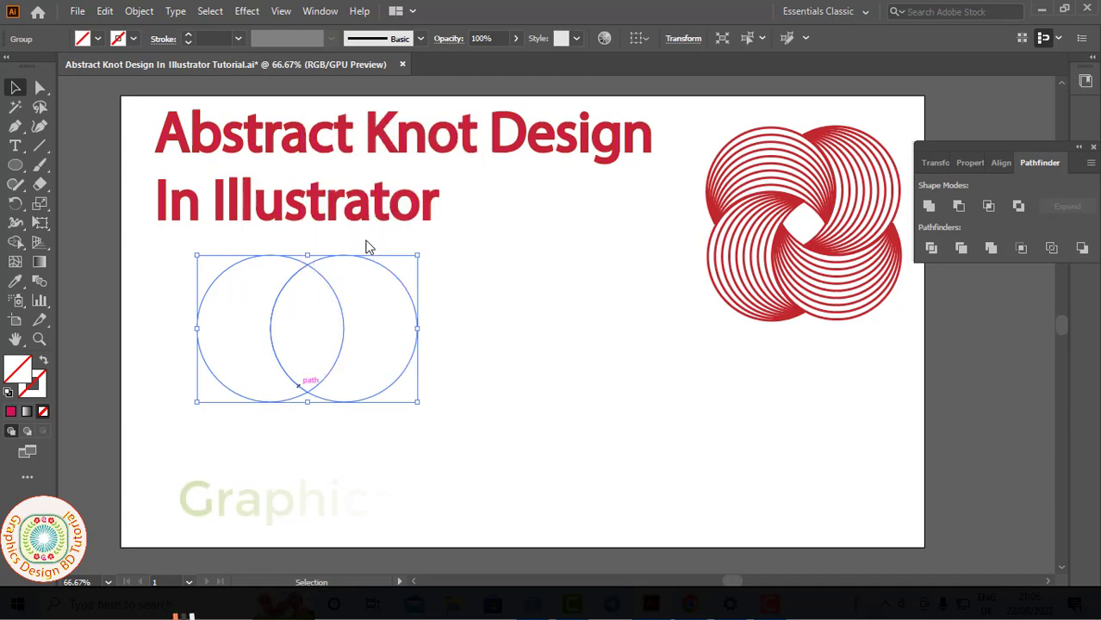
pyautogui.click(189, 35)
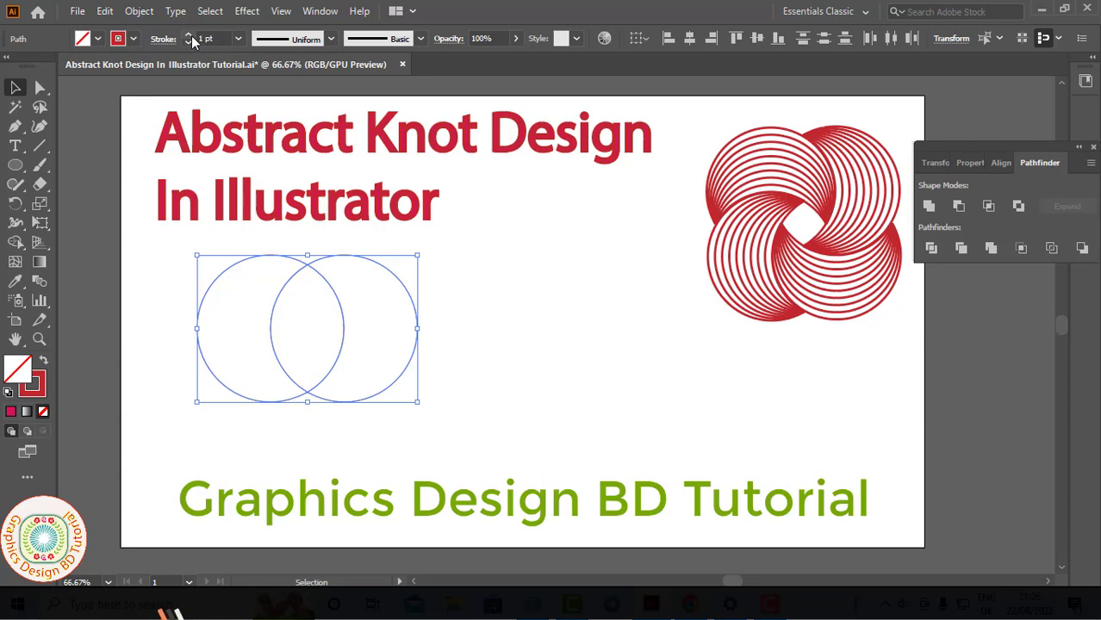
pyautogui.click(305, 431)
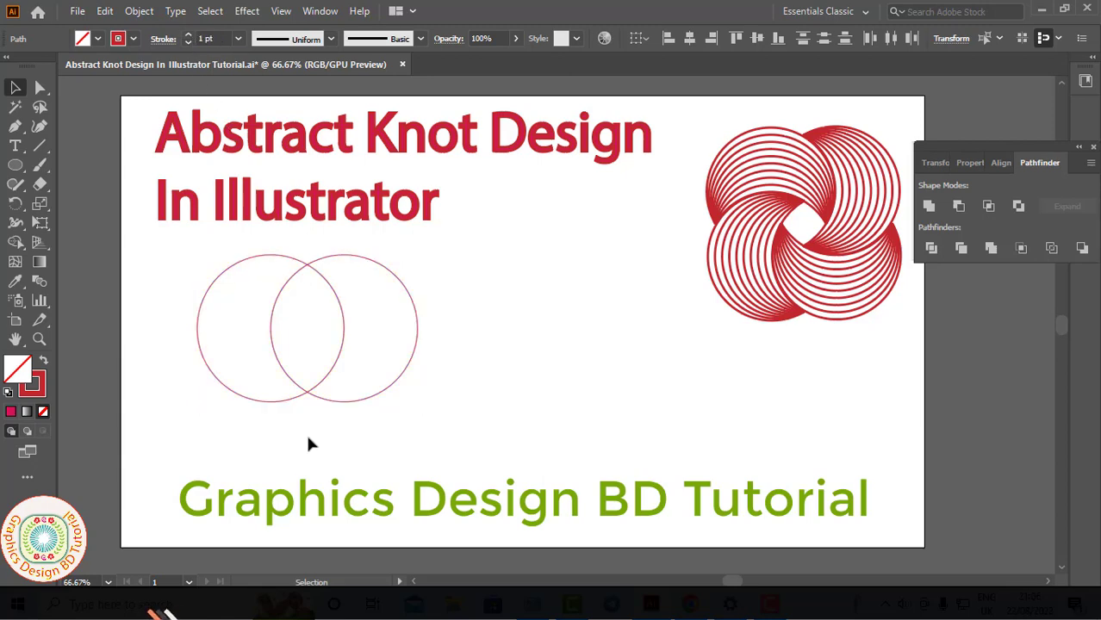
# Delete the leftmost outer arc and the small leftover arc, then select the two-curve crescent.
pyautogui.click(238, 392)
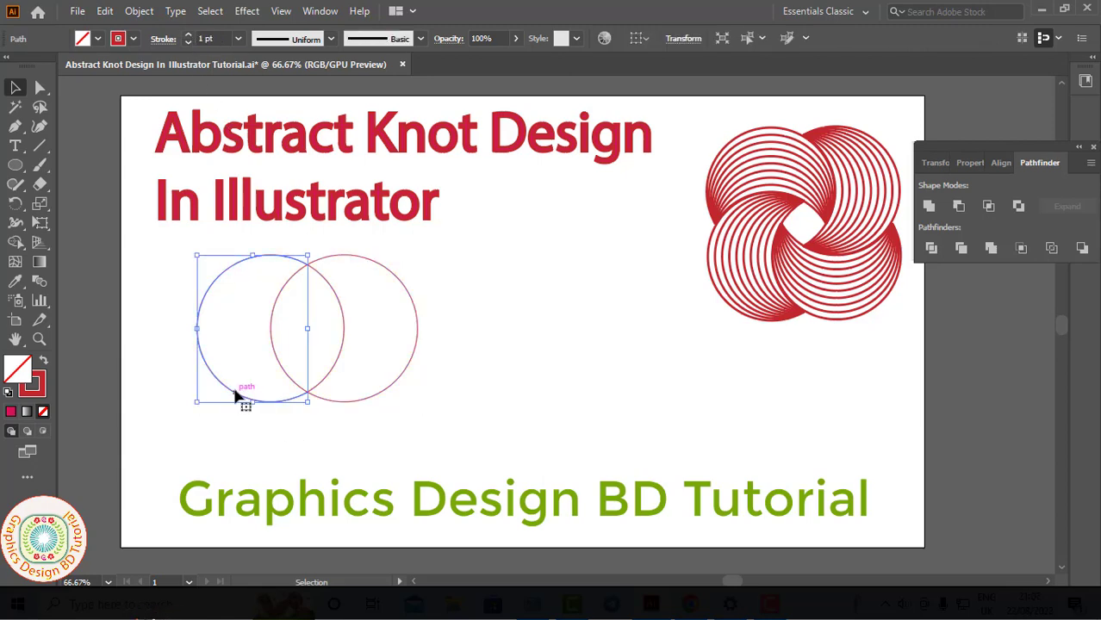
pyautogui.press('Delete')
pyautogui.click(278, 359)
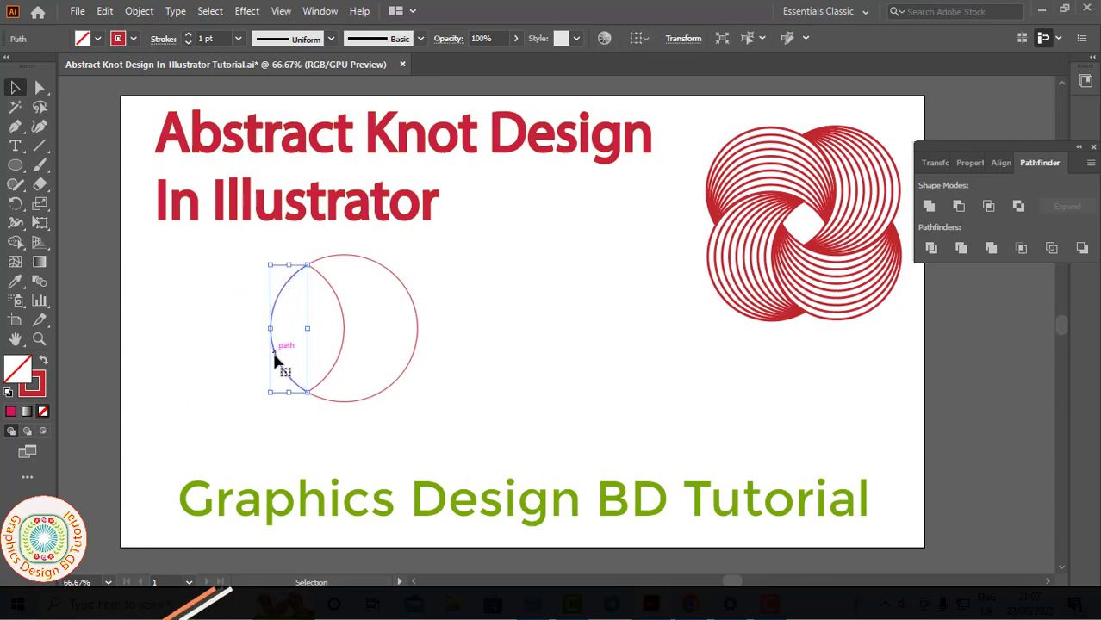
pyautogui.press('Delete')
pyautogui.moveTo(283, 244); pyautogui.dragTo(449, 397)
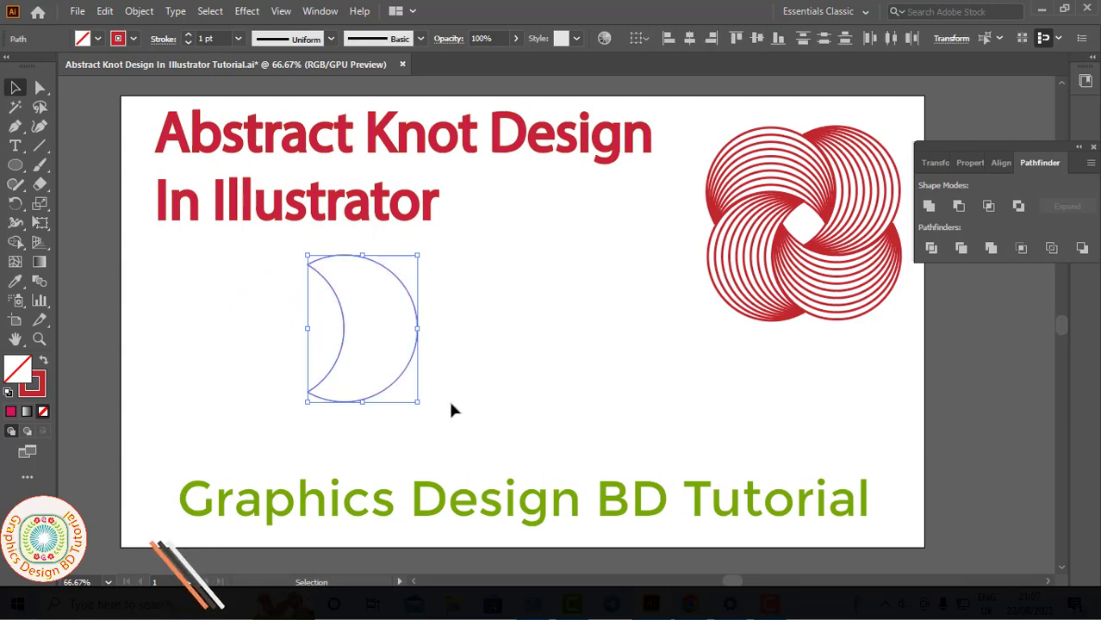
pyautogui.click(138, 11)
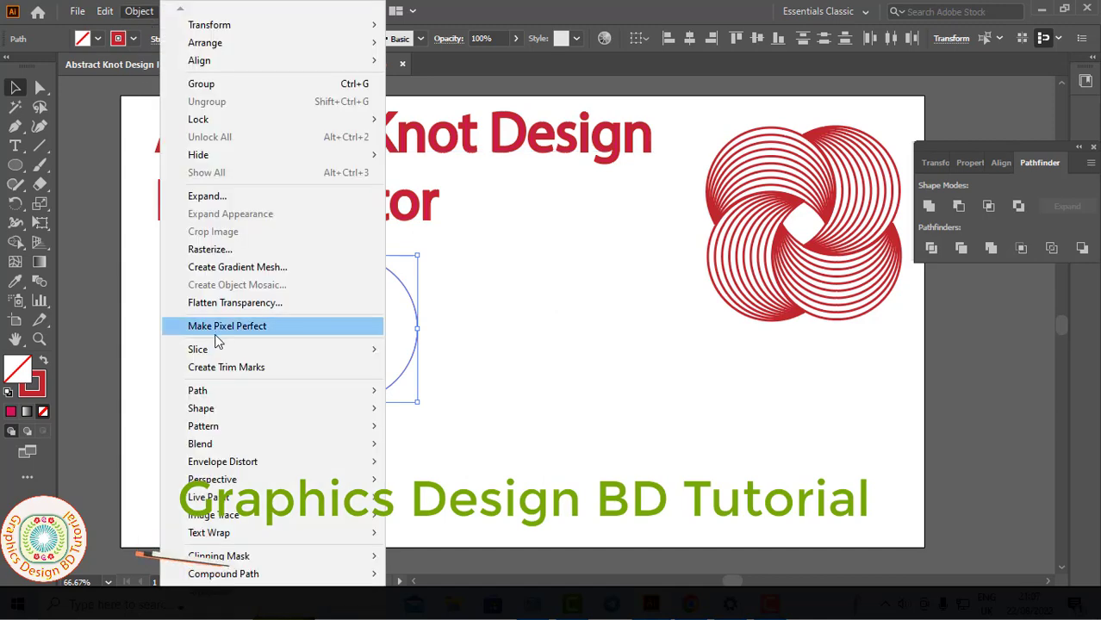
pyautogui.moveTo(200, 443)
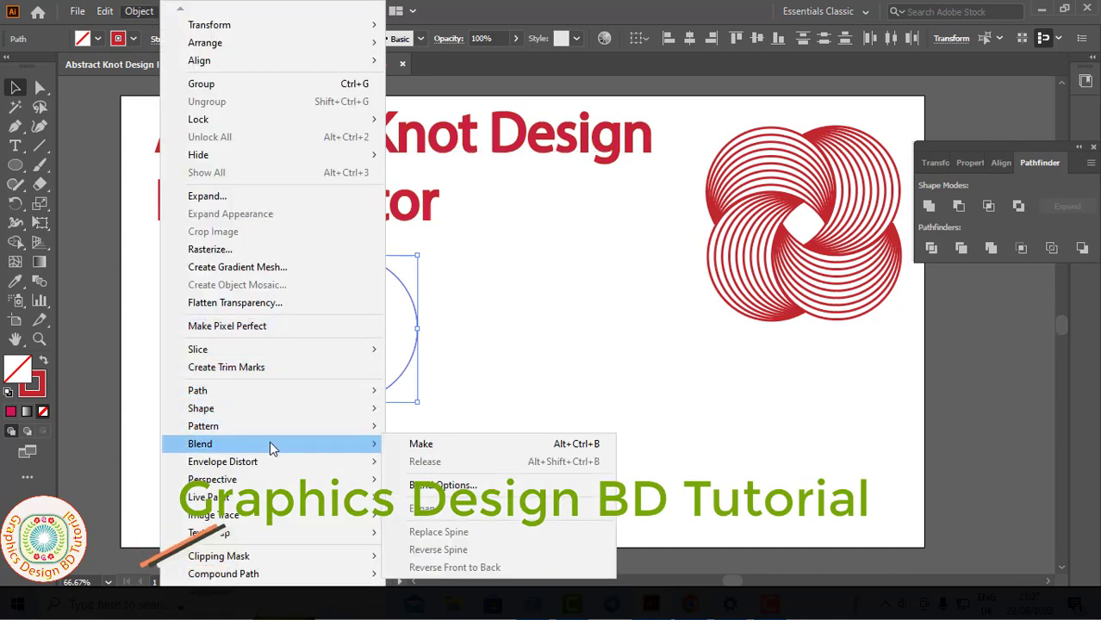
# Blend the two crescent curves using Specified Steps spacing with an increased step count.
pyautogui.click(420, 444)
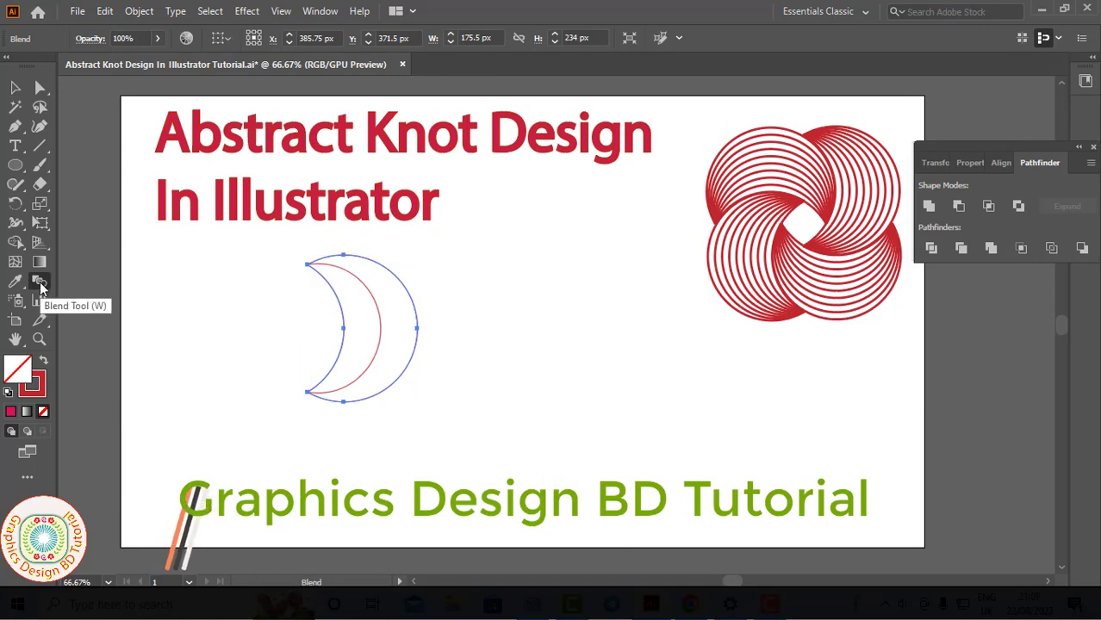
pyautogui.doubleClick(41, 287)
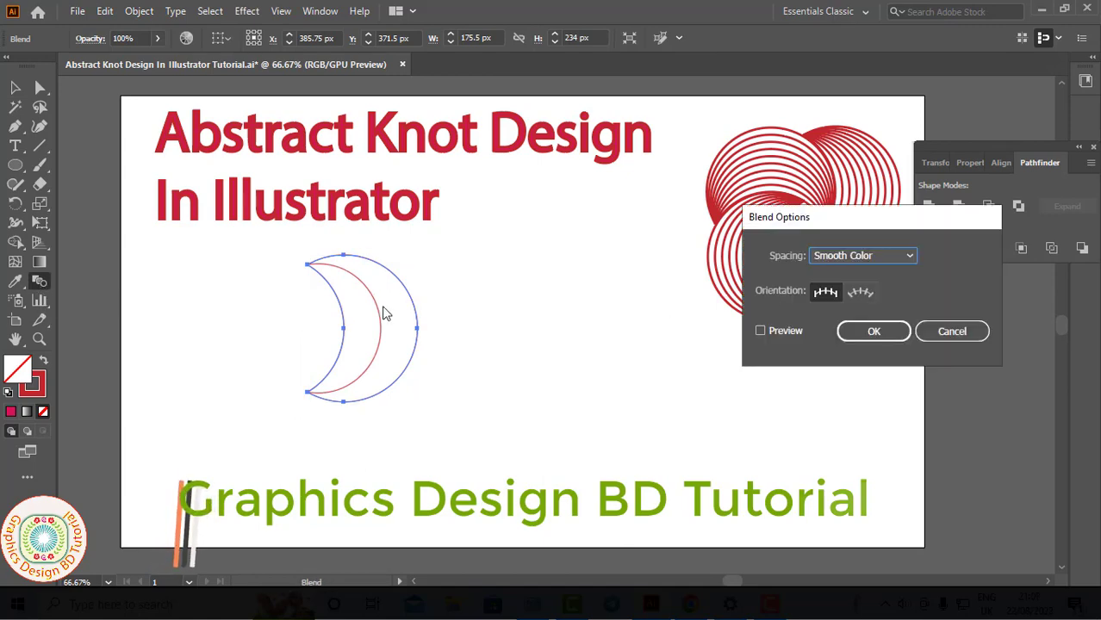
pyautogui.click(760, 332)
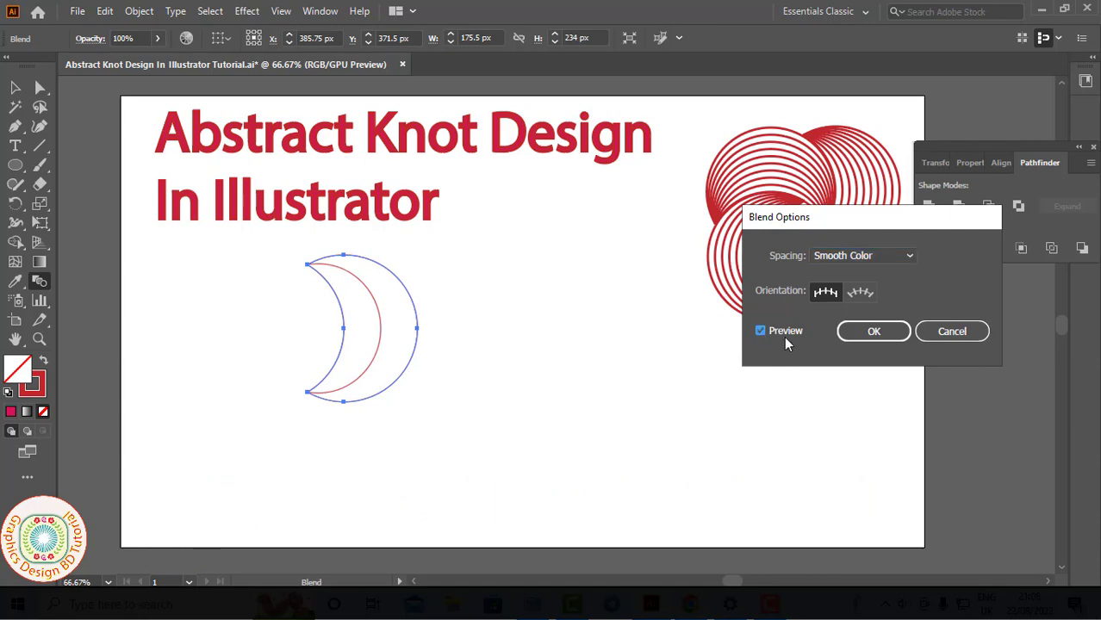
pyautogui.click(906, 256)
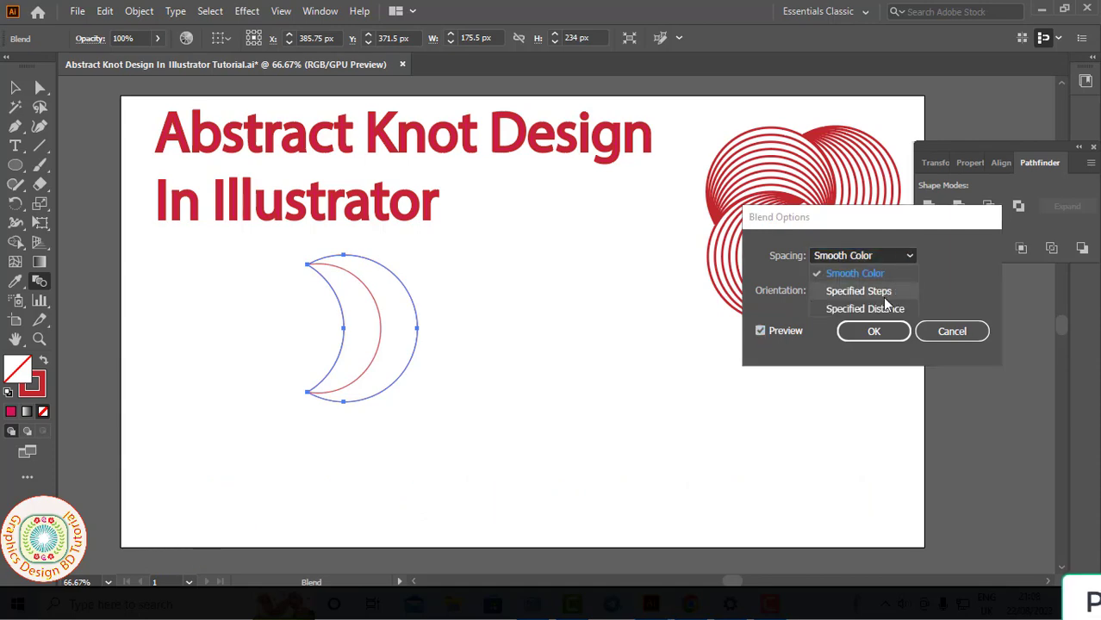
pyautogui.click(893, 293)
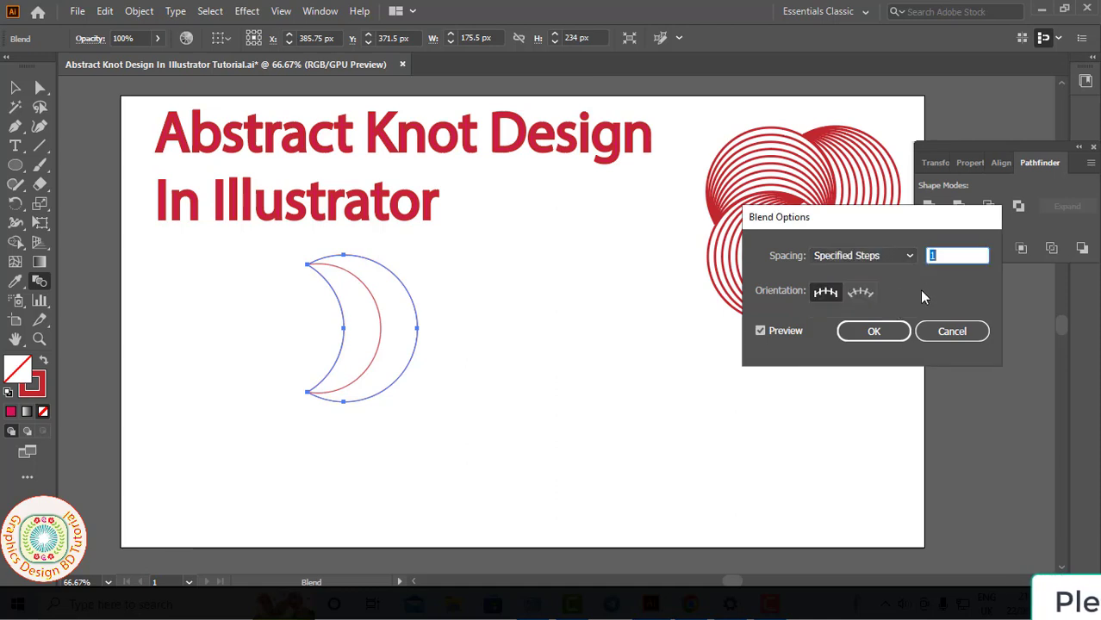
pyautogui.press('Up')
pyautogui.press('Up')
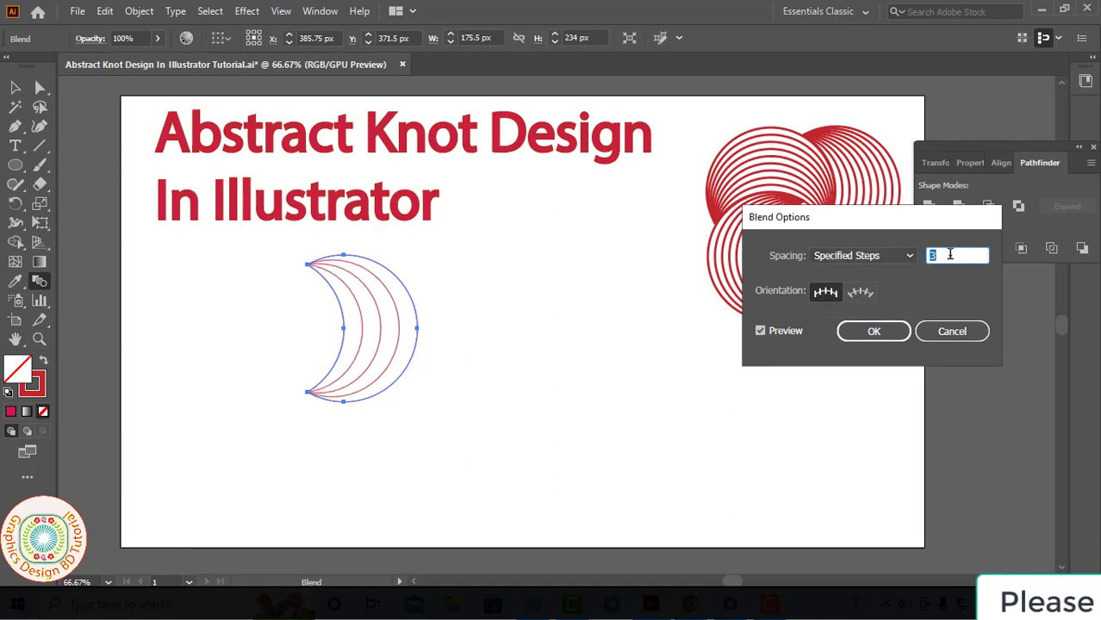
pyautogui.press('Up')
pyautogui.press('Up')
pyautogui.press('Up')
pyautogui.press('Up')
pyautogui.press('Up')
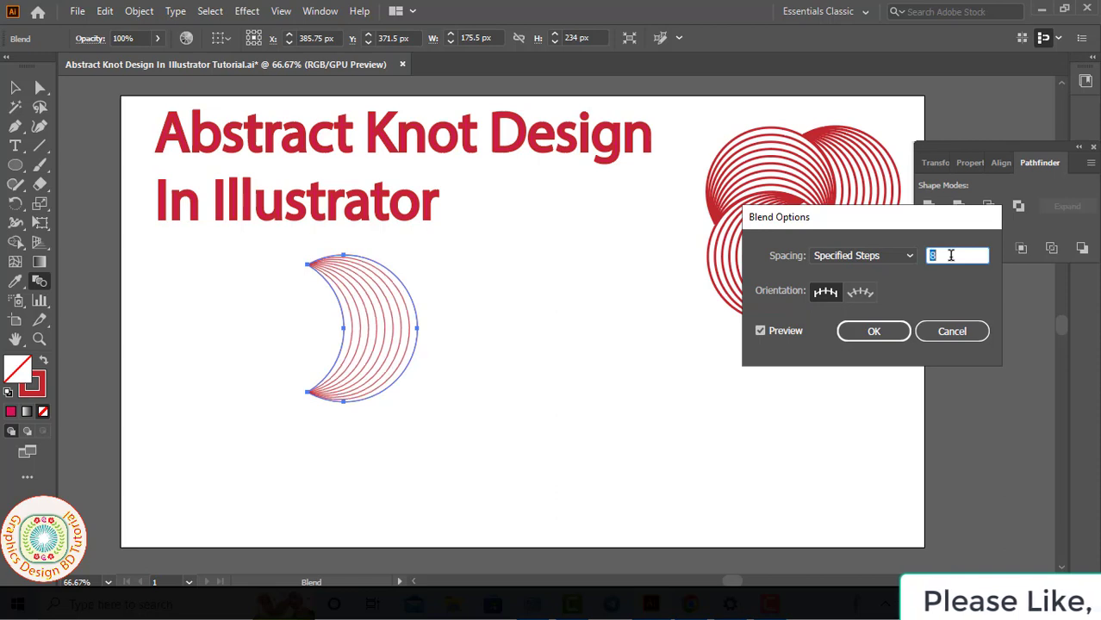
pyautogui.click(887, 338)
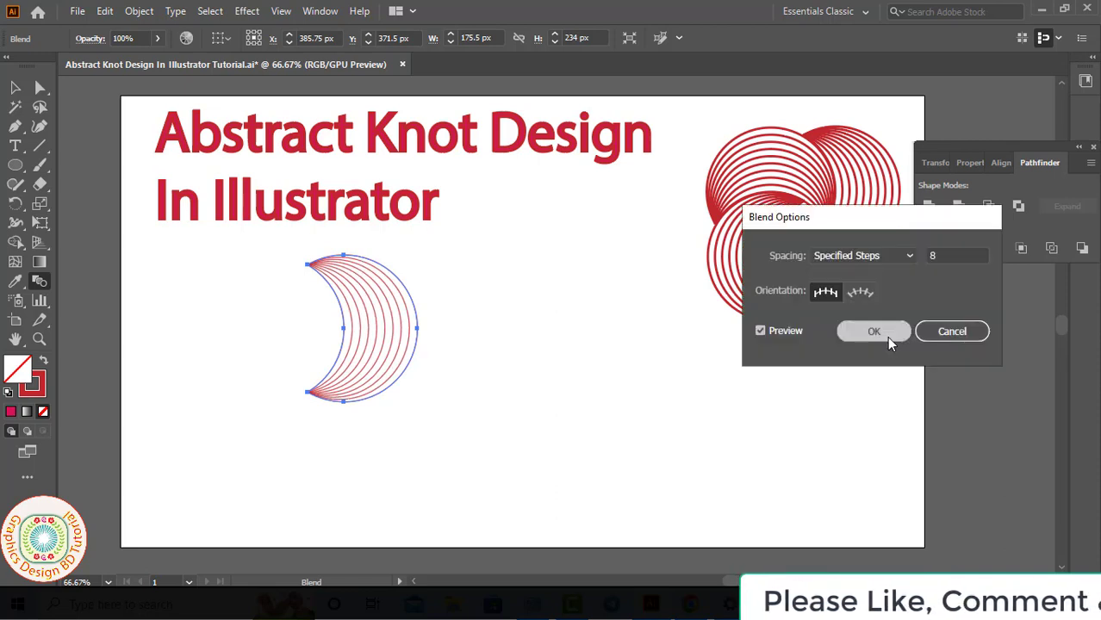
pyautogui.click(873, 332)
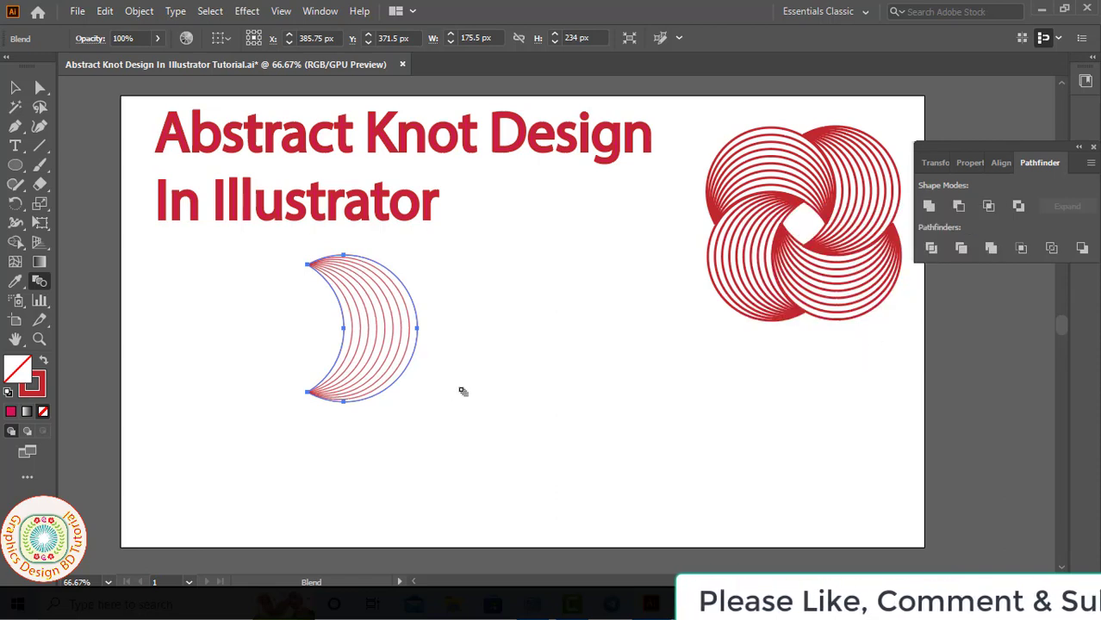
# Select the crescent blend and shift it slightly lower.
pyautogui.click(14, 89)
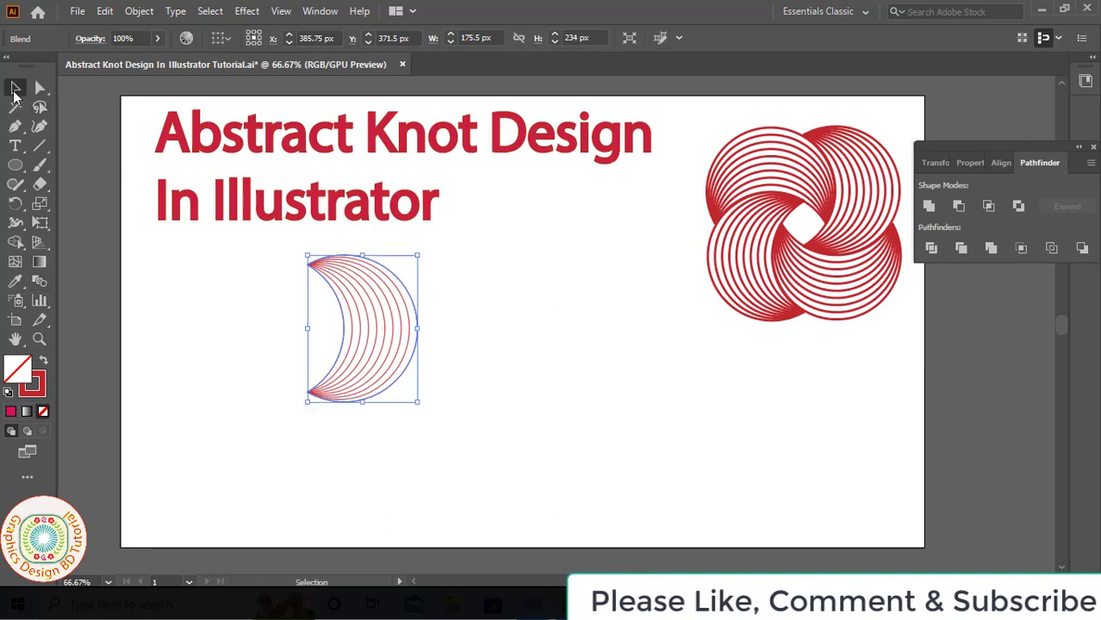
pyautogui.click(512, 353)
pyautogui.click(366, 390)
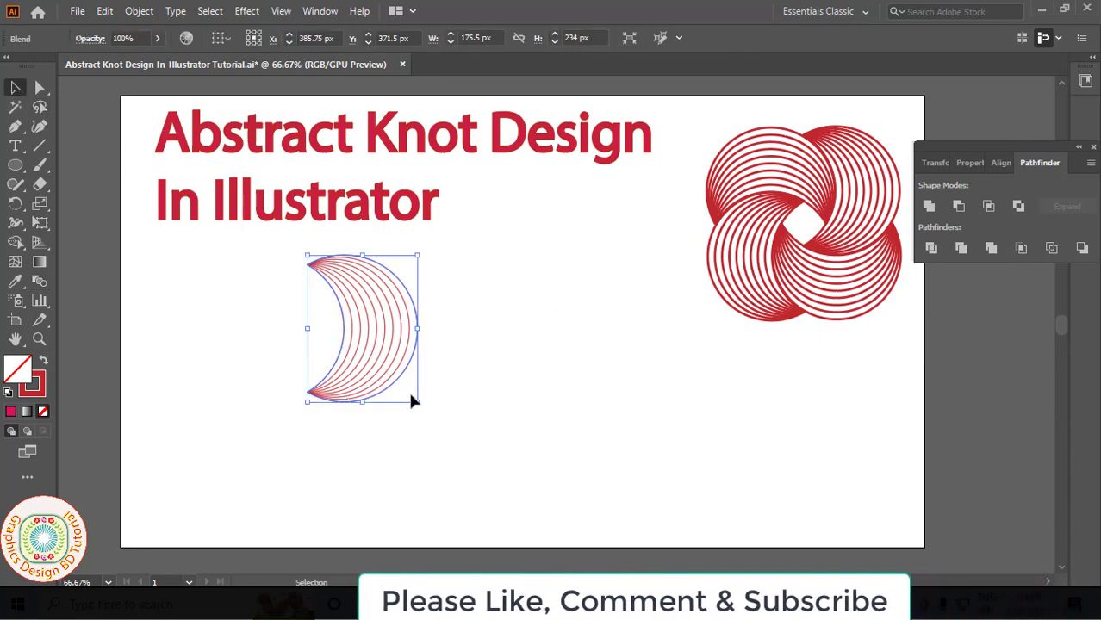
pyautogui.moveTo(381, 317); pyautogui.dragTo(381, 333)
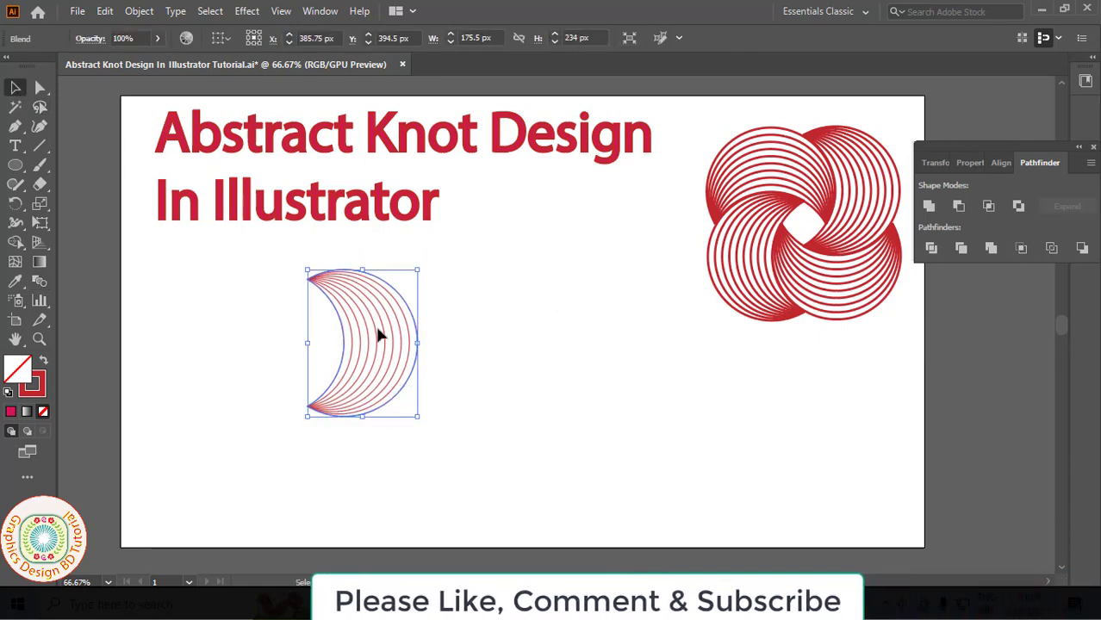
pyautogui.click(248, 12)
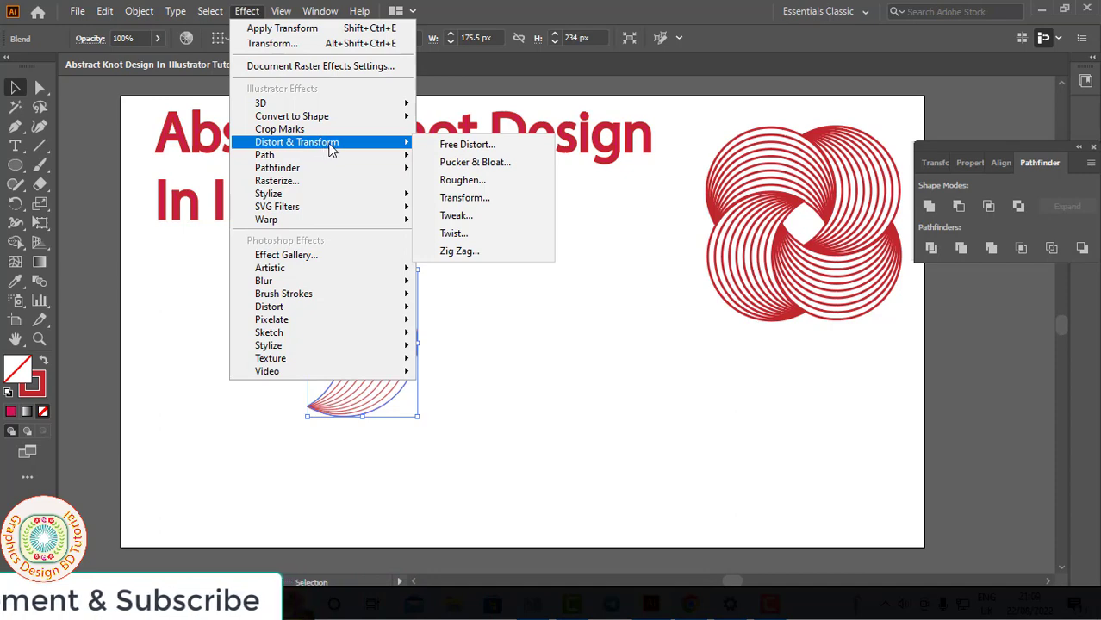
pyautogui.moveTo(297, 142)
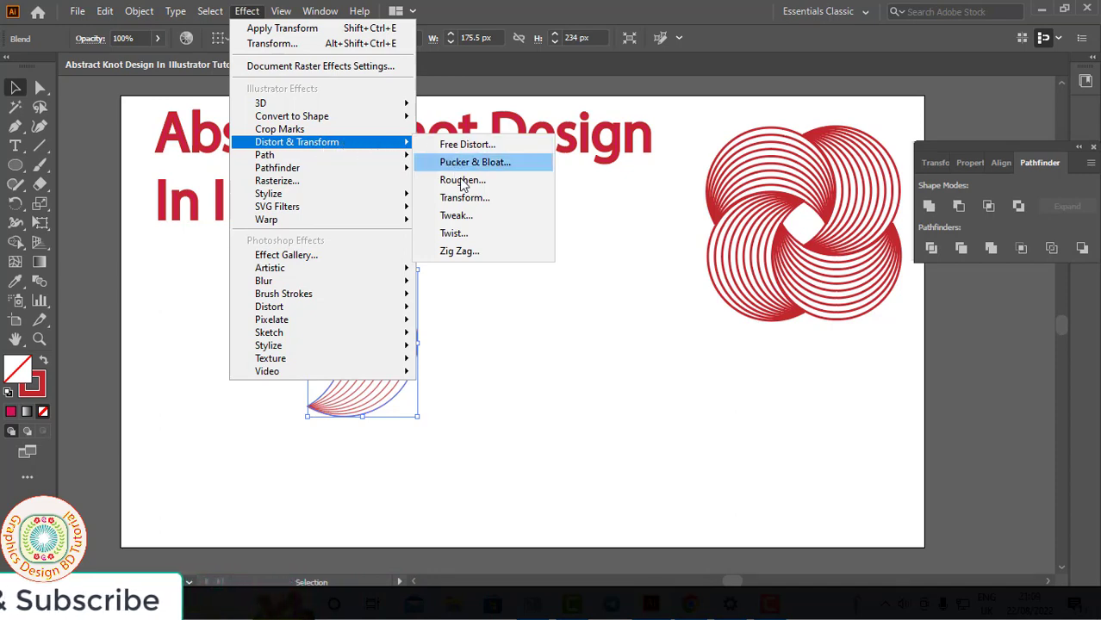
# Open Effect > Distort & Transform > Transform and set Copies to 3.
pyautogui.click(462, 199)
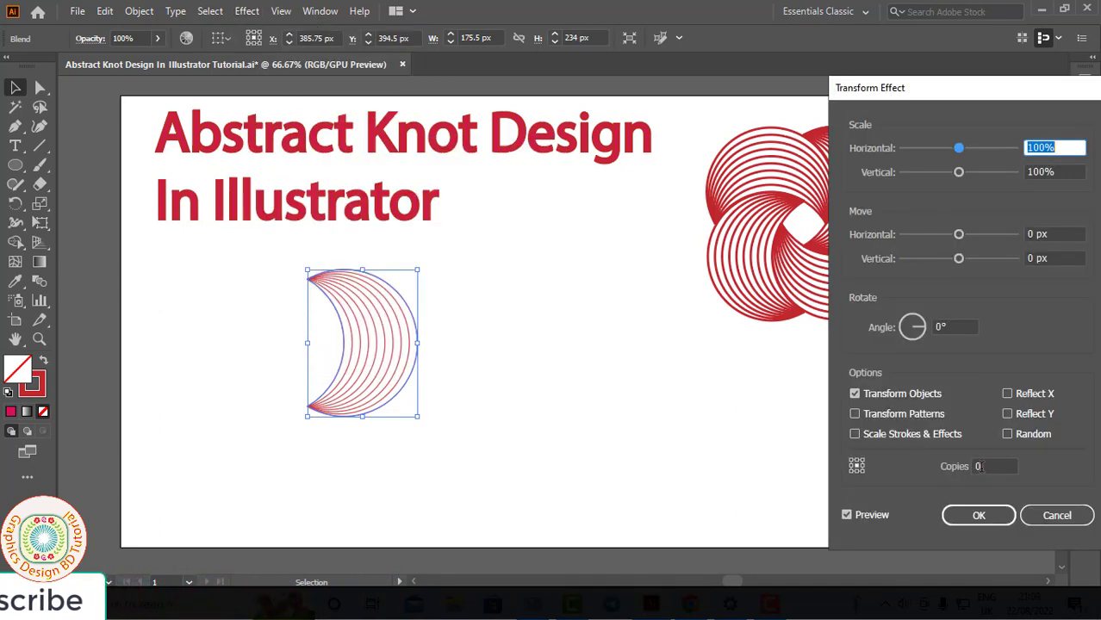
pyautogui.doubleClick(978, 466)
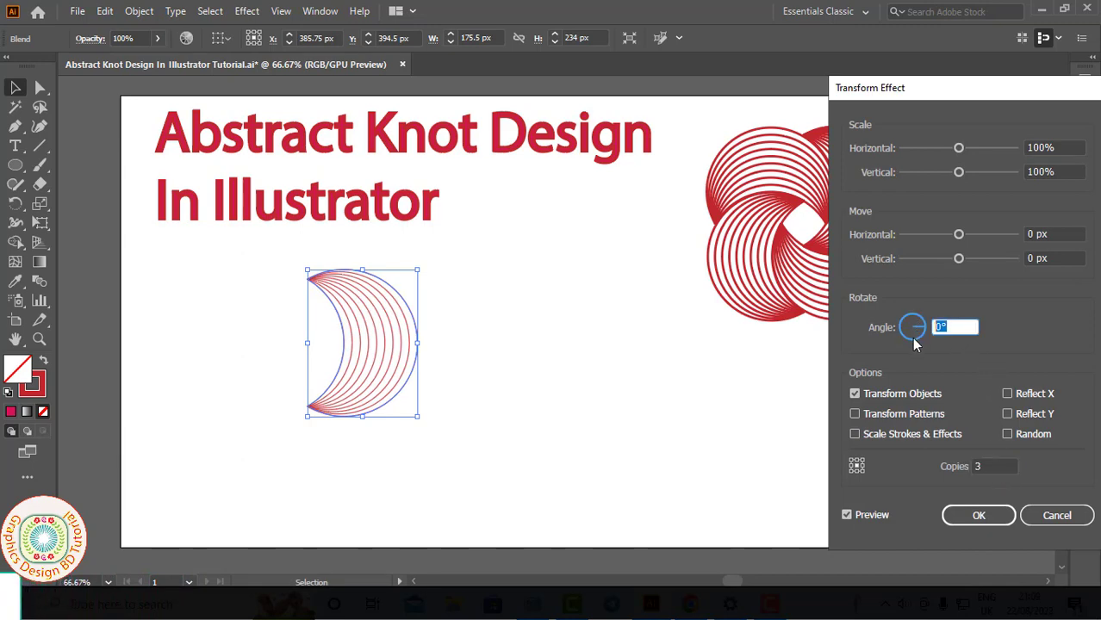
pyautogui.click(949, 331)
pyautogui.write('90')
# Keep the Transform angle at 90° and shift the copies leftward.
pyautogui.click(1043, 234)
pyautogui.press('Down')
pyautogui.press('Down')
pyautogui.press('Down')
pyautogui.press('Down')
pyautogui.press('Down')
pyautogui.press('Down')
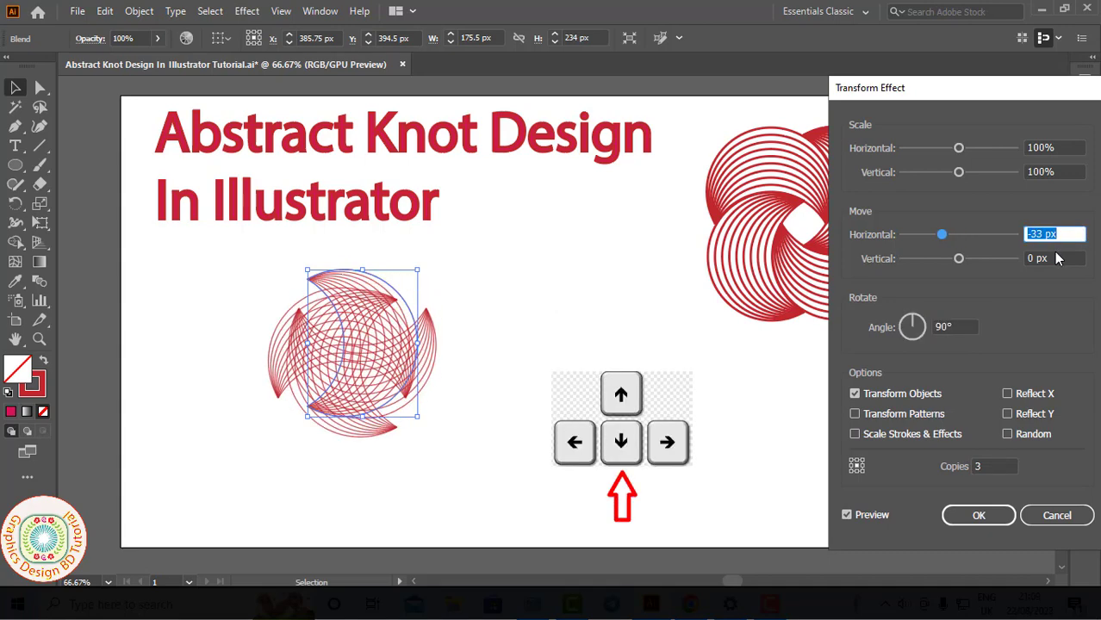
pyautogui.press('Down')
pyautogui.press('Down')
pyautogui.press('Down')
pyautogui.press('Down')
pyautogui.press('Down')
pyautogui.press('Down')
pyautogui.press('Down')
pyautogui.press('Down')
pyautogui.press('Down')
pyautogui.press('Down')
pyautogui.press('Down')
pyautogui.press('Down')
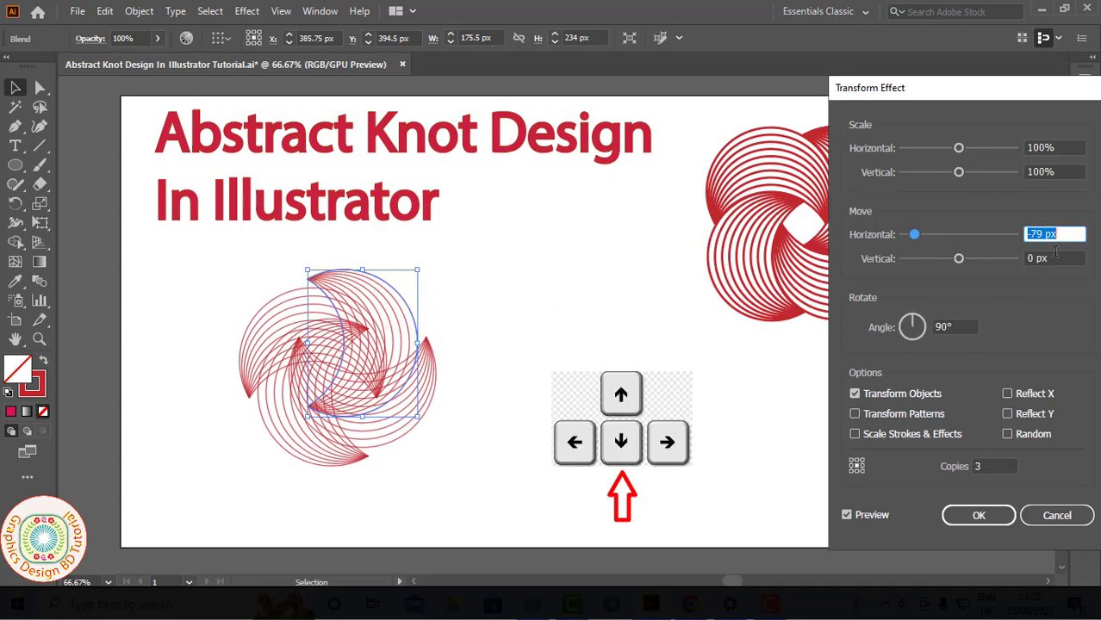
pyautogui.press('Down')
pyautogui.press('Down')
pyautogui.press('Down')
pyautogui.press('Down')
pyautogui.press('Down')
pyautogui.press('Down')
pyautogui.press('Down')
pyautogui.press('Down')
pyautogui.press('Down')
pyautogui.press('Down')
pyautogui.press('Down')
pyautogui.press('Down')
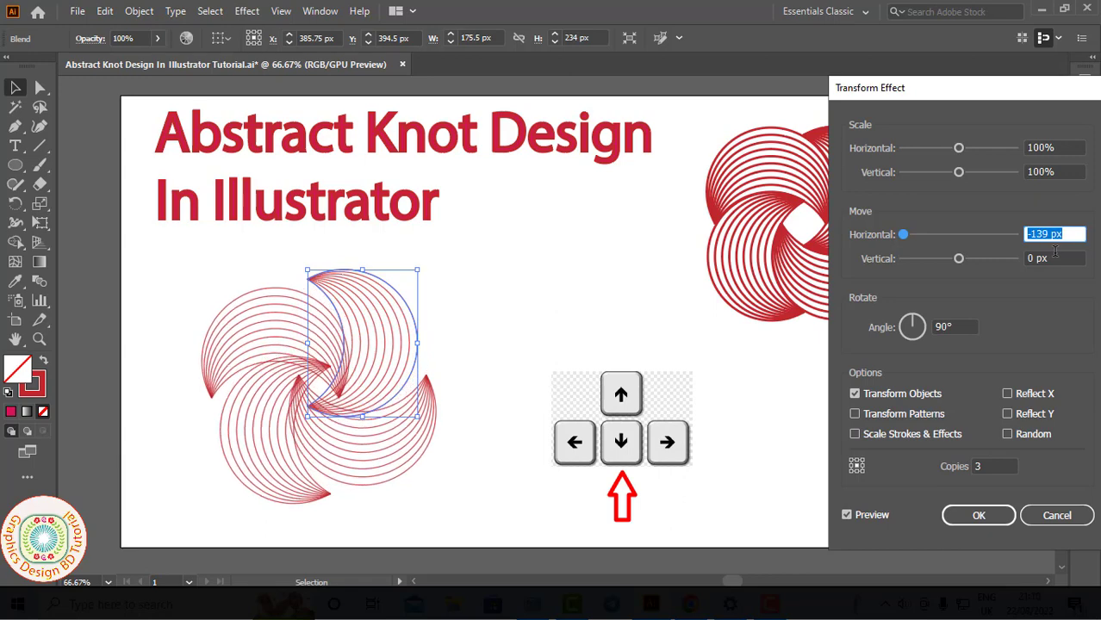
pyautogui.press('Down')
pyautogui.press('Down')
pyautogui.press('Down')
pyautogui.press('Down')
pyautogui.press('Down')
pyautogui.press('Down')
pyautogui.press('Down')
pyautogui.press('Down')
pyautogui.press('Down')
pyautogui.press('Down')
pyautogui.press('Down')
pyautogui.press('Down')
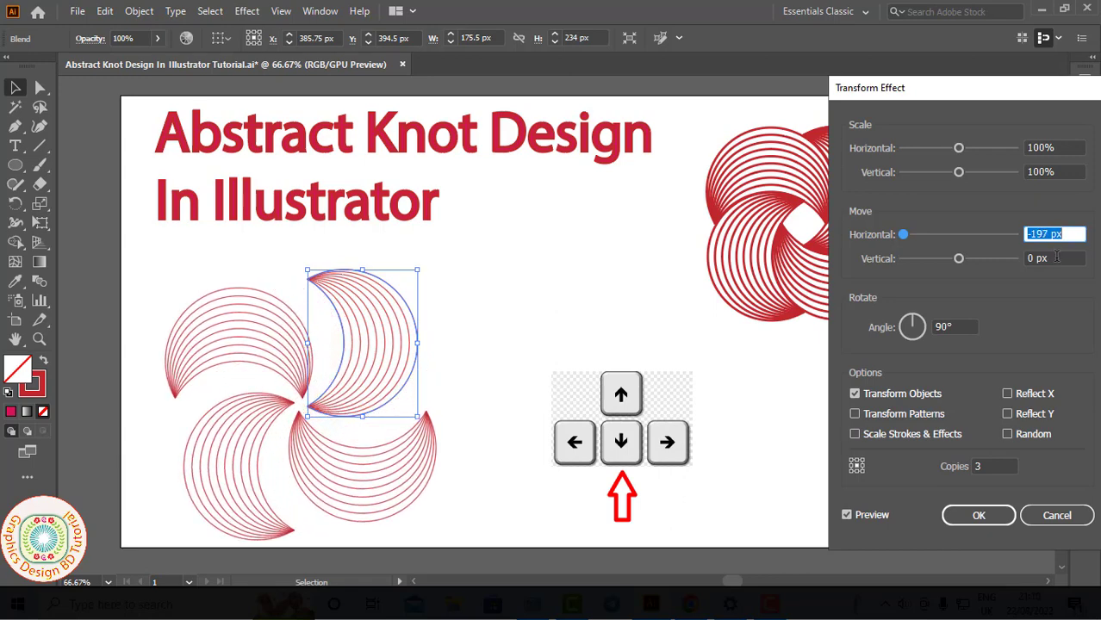
pyautogui.click(1053, 258)
pyautogui.press('Down')
pyautogui.press('Down')
pyautogui.press('Down')
pyautogui.press('Down')
pyautogui.press('Down')
pyautogui.press('Down')
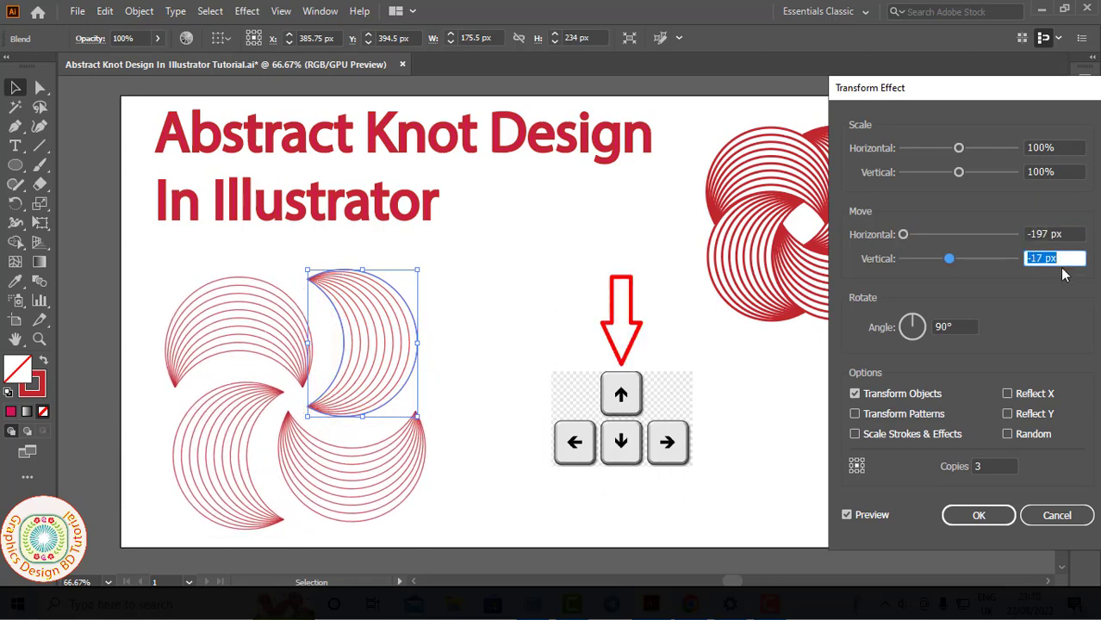
# Fine-tune the moves to -149 px horizontal and -27 px vertical so the crescents interlock.
pyautogui.press('Up')
pyautogui.press('Up')
pyautogui.press('Up')
pyautogui.hotkey('shift', 'Tab')
pyautogui.press('Up')
pyautogui.press('Up')
pyautogui.press('Up')
pyautogui.press('Up')
pyautogui.press('Up')
pyautogui.press('Up')
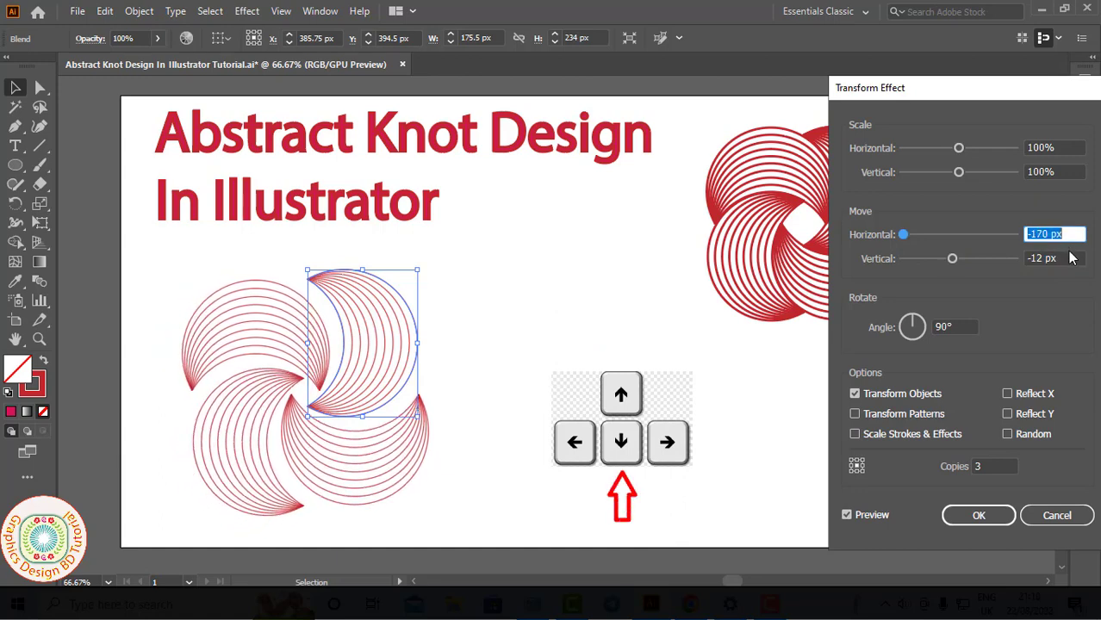
pyautogui.press('Up')
pyautogui.press('Up')
pyautogui.press('Up')
pyautogui.press('Tab')
pyautogui.press('Down')
pyautogui.press('Down')
pyautogui.press('Down')
pyautogui.press('Down')
pyautogui.press('Down')
pyautogui.press('Down')
pyautogui.press('Down')
pyautogui.press('Down')
pyautogui.press('Down')
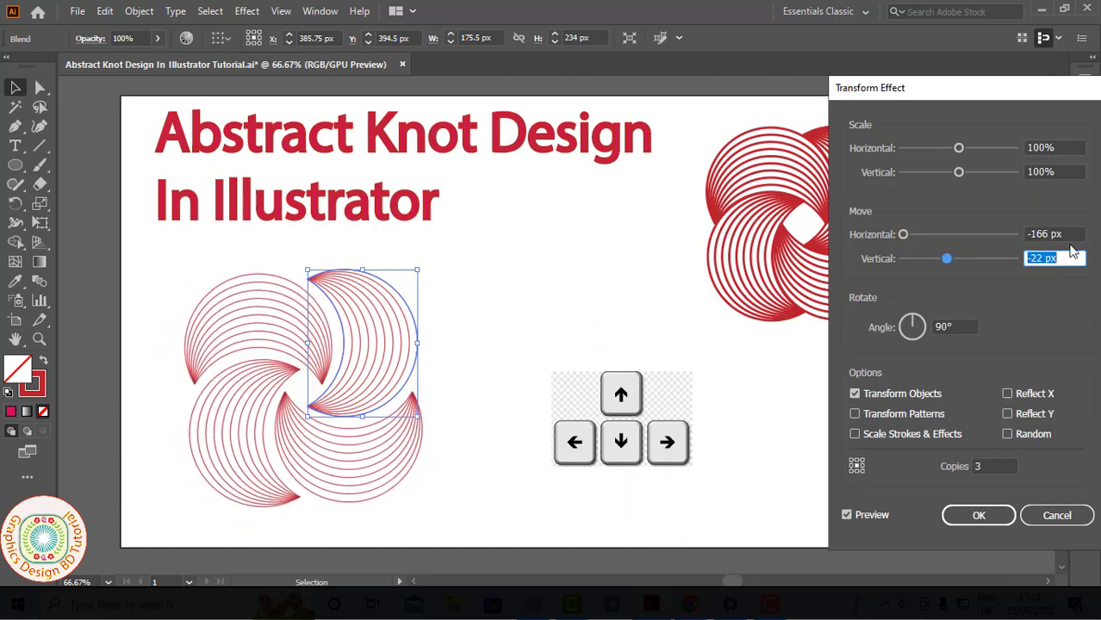
pyautogui.hotkey('shift', 'Tab')
pyautogui.press('Up')
pyautogui.press('Up')
pyautogui.press('Up')
pyautogui.press('Up')
pyautogui.press('Up')
pyautogui.press('Up')
pyautogui.press('Up')
pyautogui.press('Up')
pyautogui.press('Up')
pyautogui.press('Up')
pyautogui.press('Up')
pyautogui.press('Up')
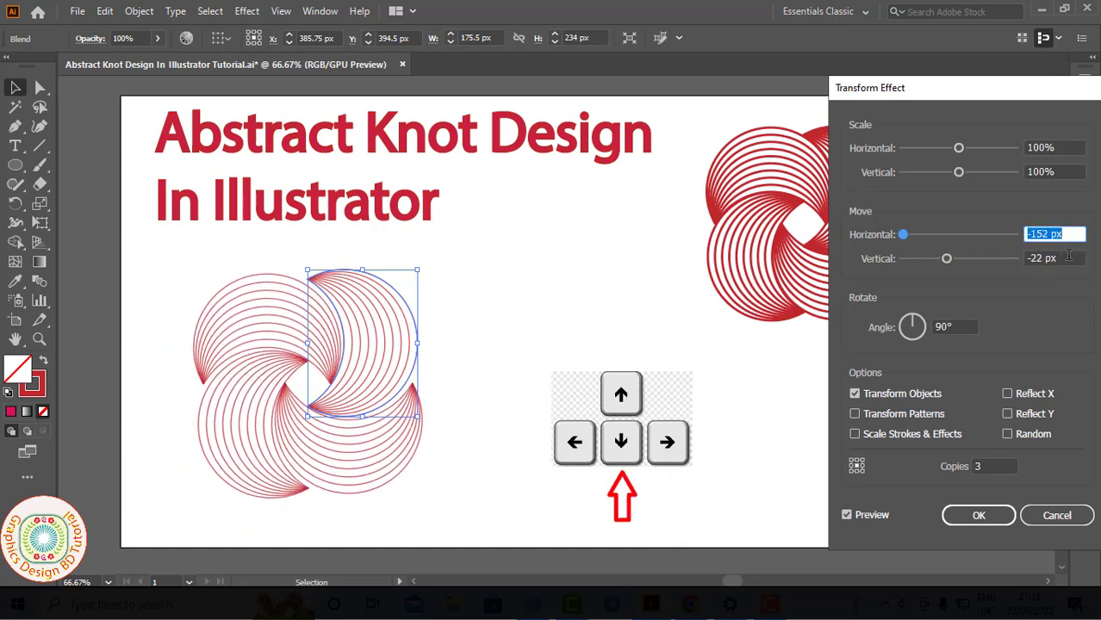
pyautogui.press('Tab')
pyautogui.press('Down')
pyautogui.press('Down')
pyautogui.press('Down')
pyautogui.press('Down')
pyautogui.press('Down')
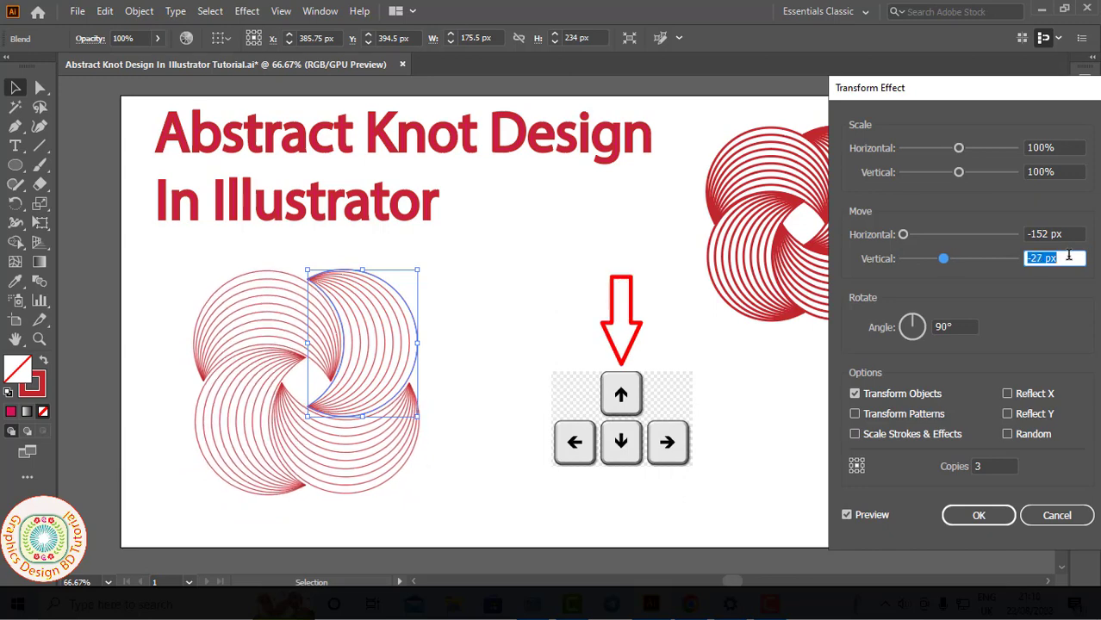
pyautogui.hotkey('shift', 'Tab')
pyautogui.press('Up')
pyautogui.press('Up')
pyautogui.press('Up')
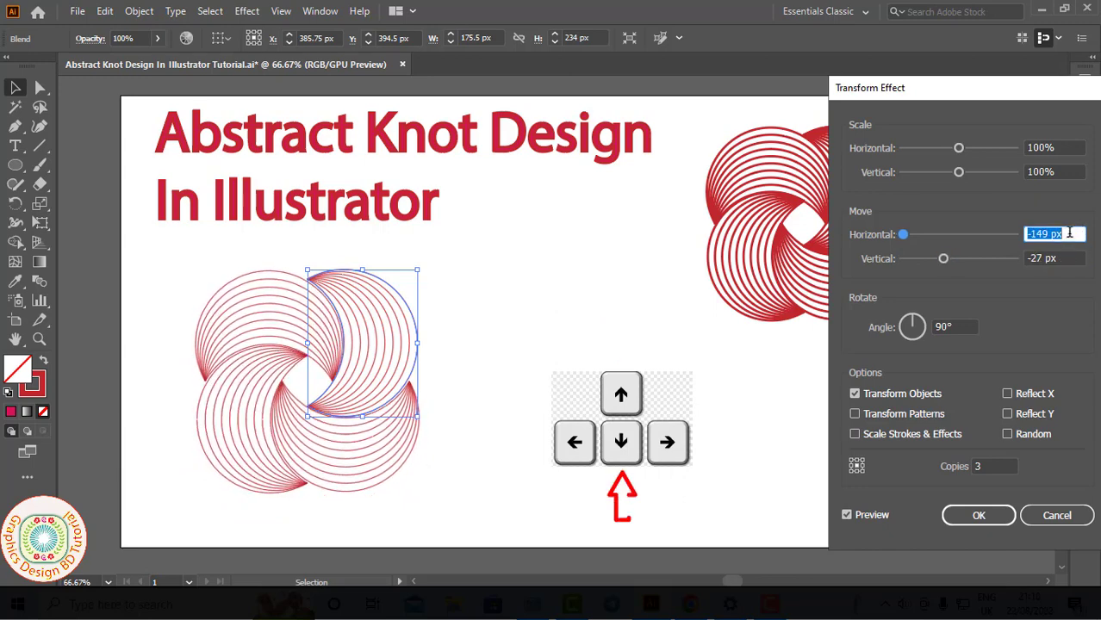
pyautogui.press('Up')
pyautogui.press('Up')
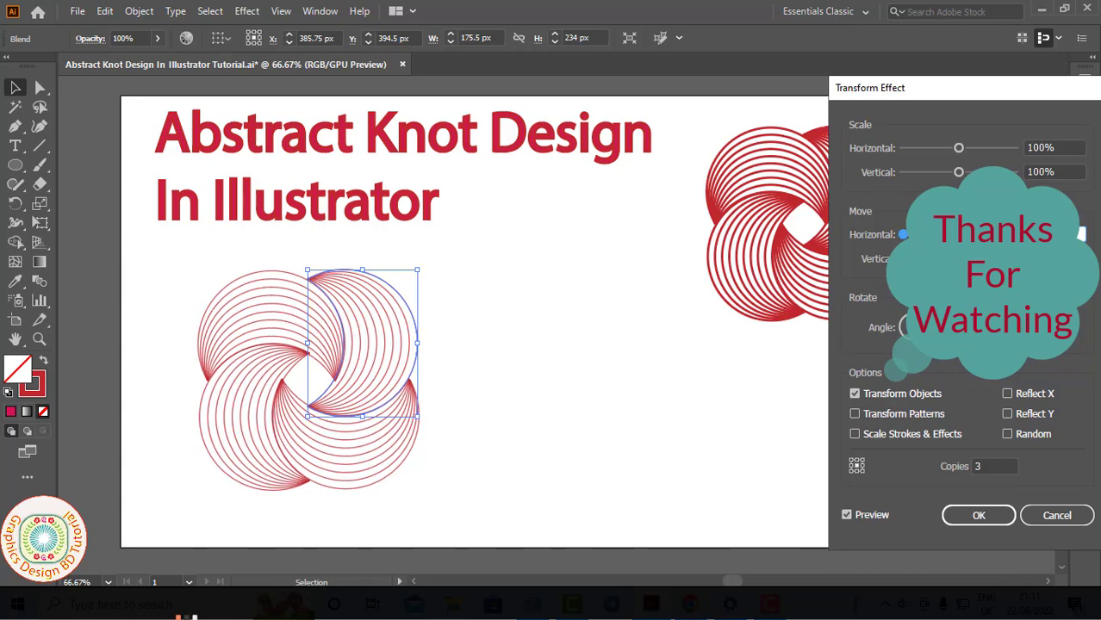
# Apply the Transform effect and expand the blend's appearance into real paths.
pyautogui.click(982, 515)
pyautogui.click(191, 276)
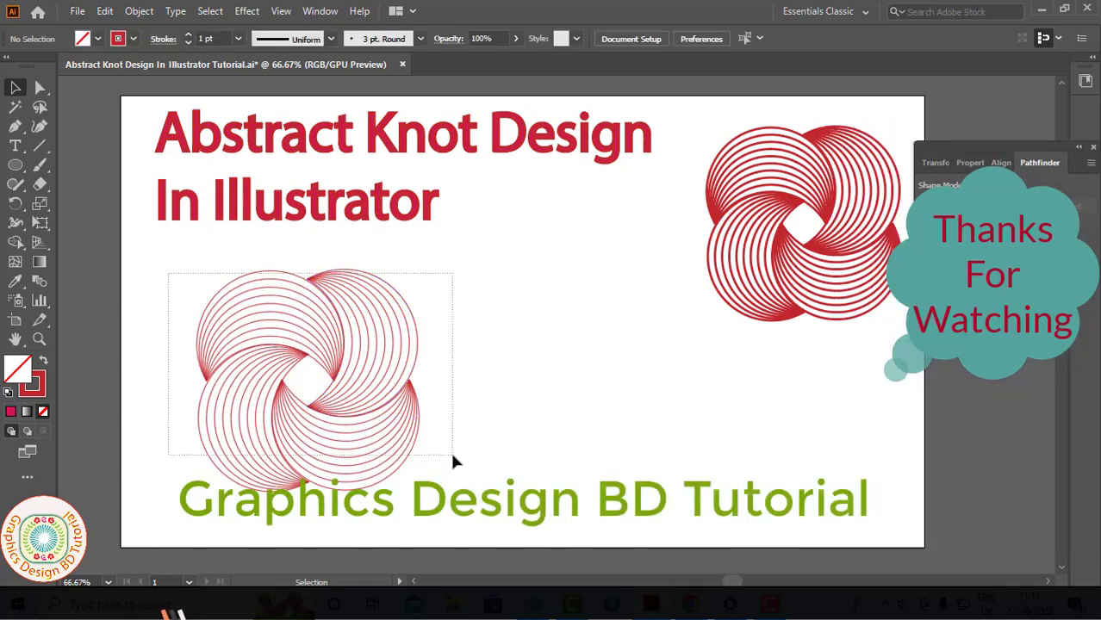
pyautogui.click(392, 417)
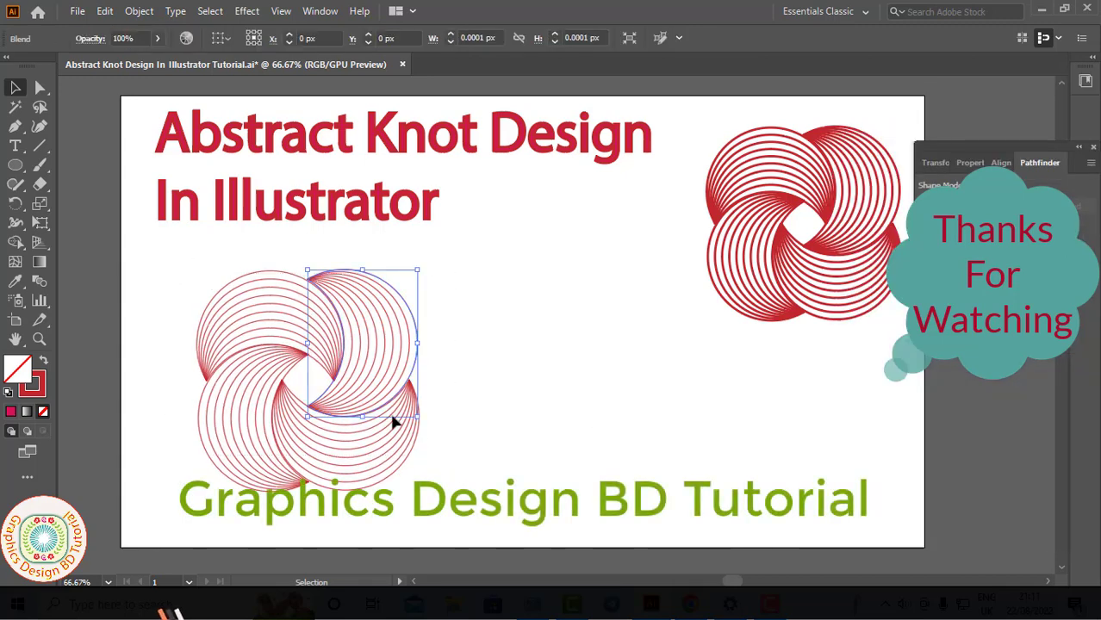
pyautogui.click(147, 11)
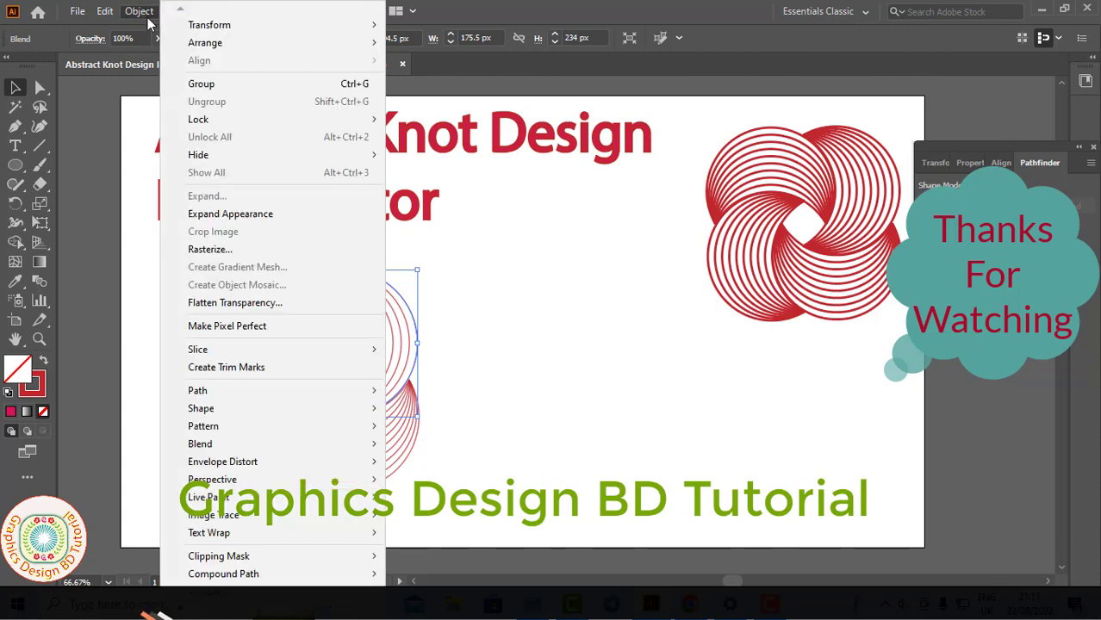
pyautogui.click(233, 214)
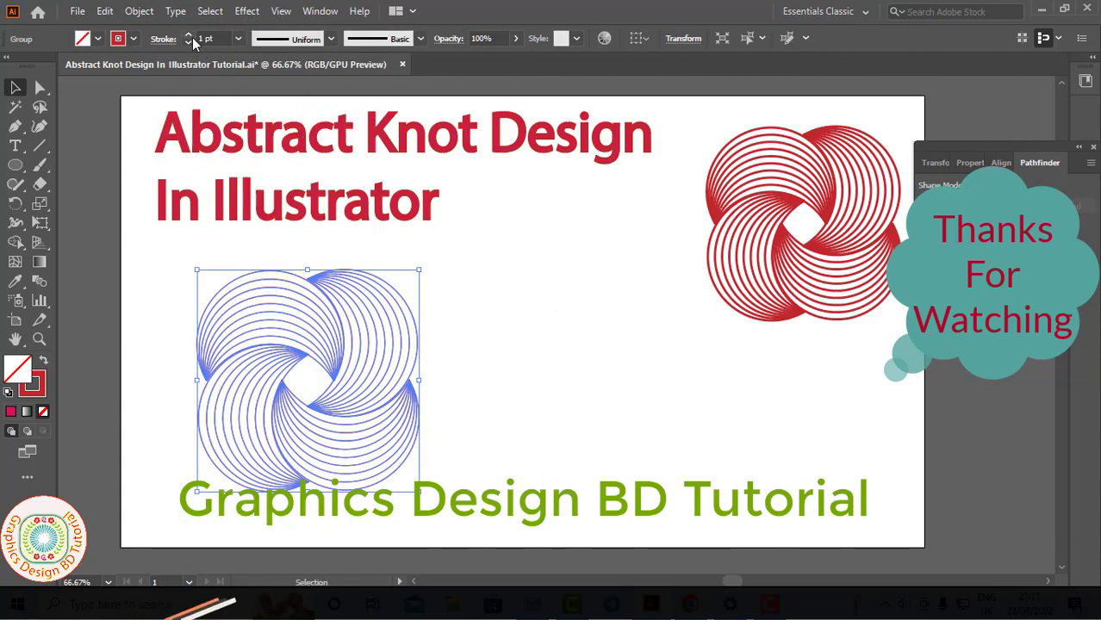
# Raise the knot's stroke weight to 2 pt.
pyautogui.click(189, 35)
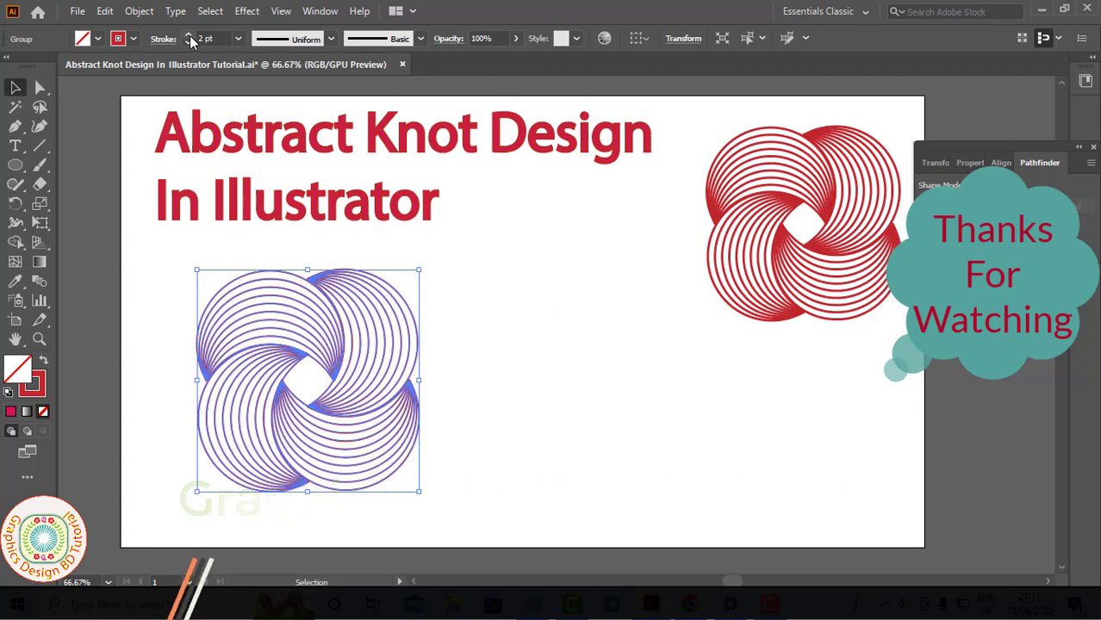
pyautogui.click(198, 290)
pyautogui.click(361, 349)
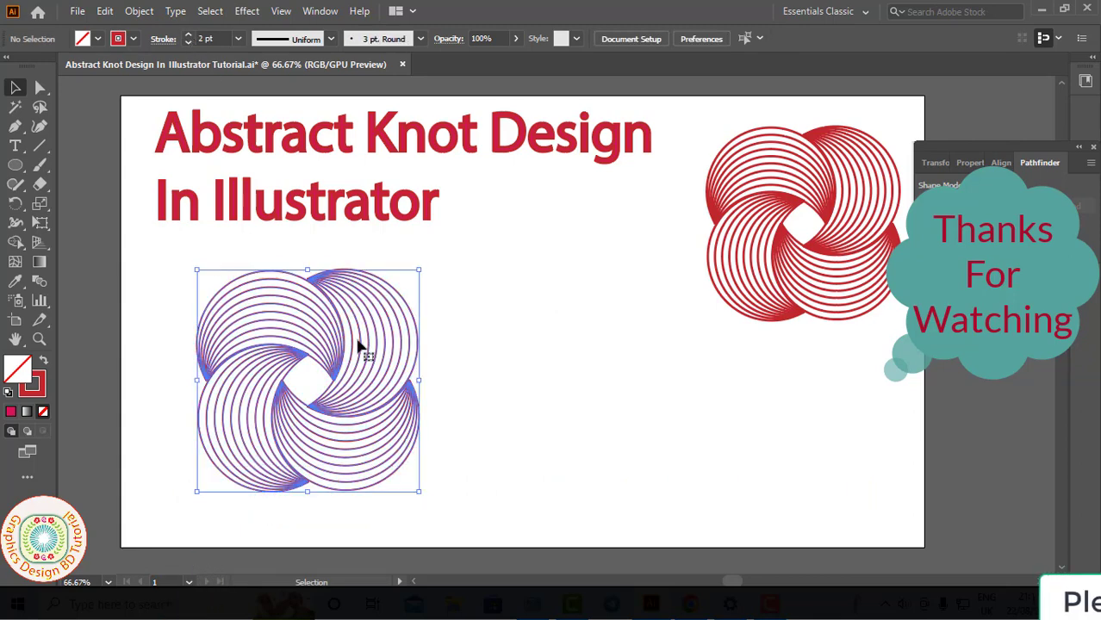
# Ungroup the 3 pt left knot and select the right-hand reference knot to compare.
pyautogui.click(471, 314)
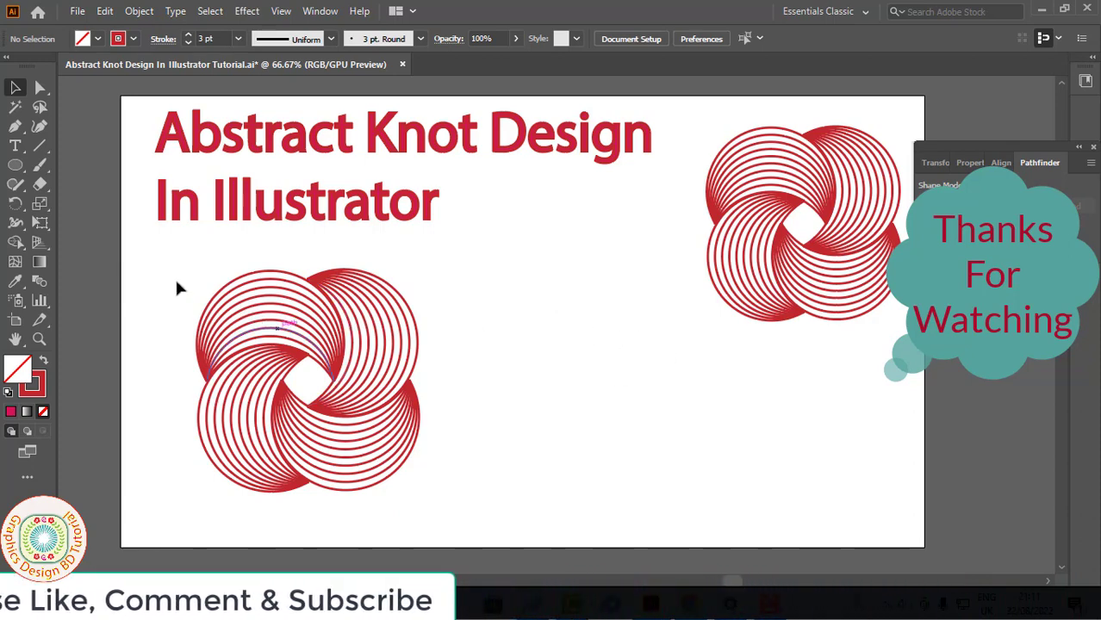
pyautogui.moveTo(166, 265); pyautogui.dragTo(479, 484)
pyautogui.rightClick(372, 431)
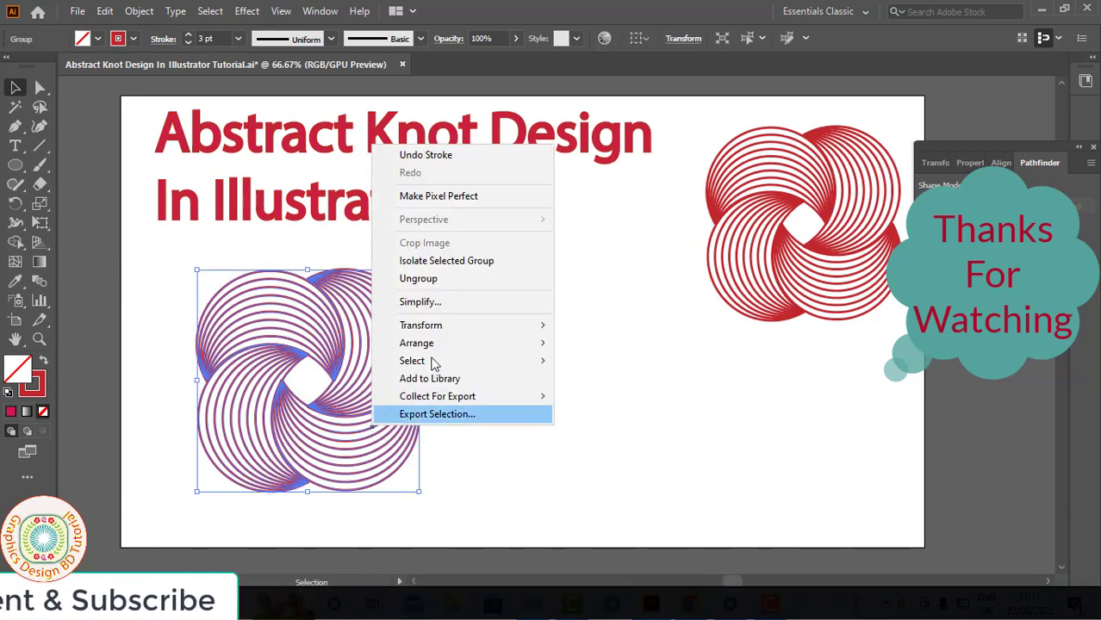
pyautogui.click(447, 278)
pyautogui.click(545, 349)
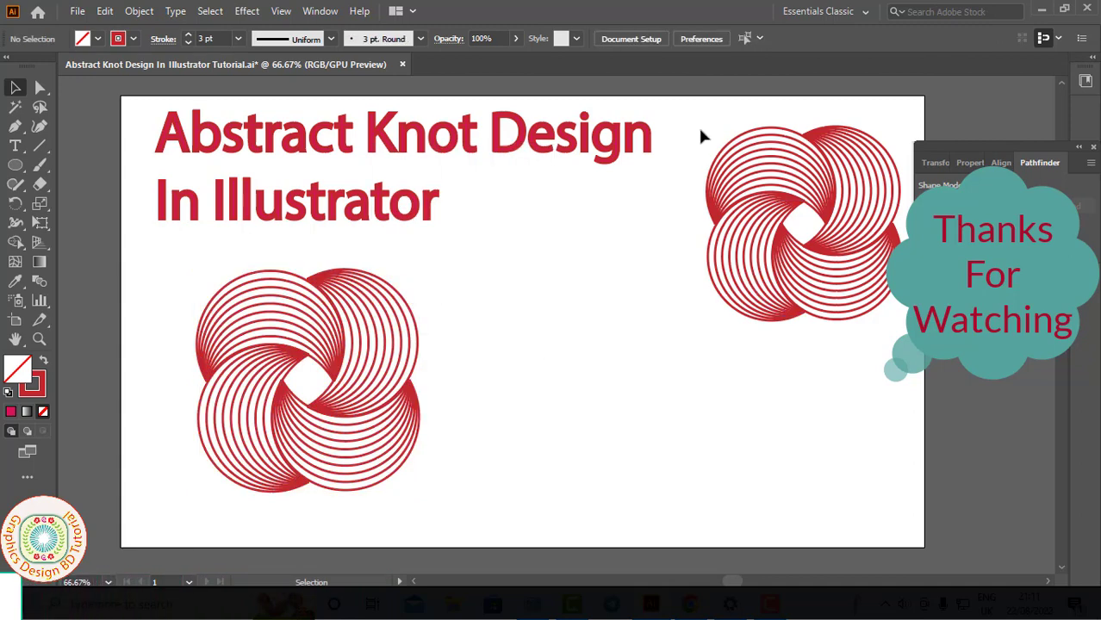
pyautogui.moveTo(884, 342); pyautogui.dragTo(895, 342)
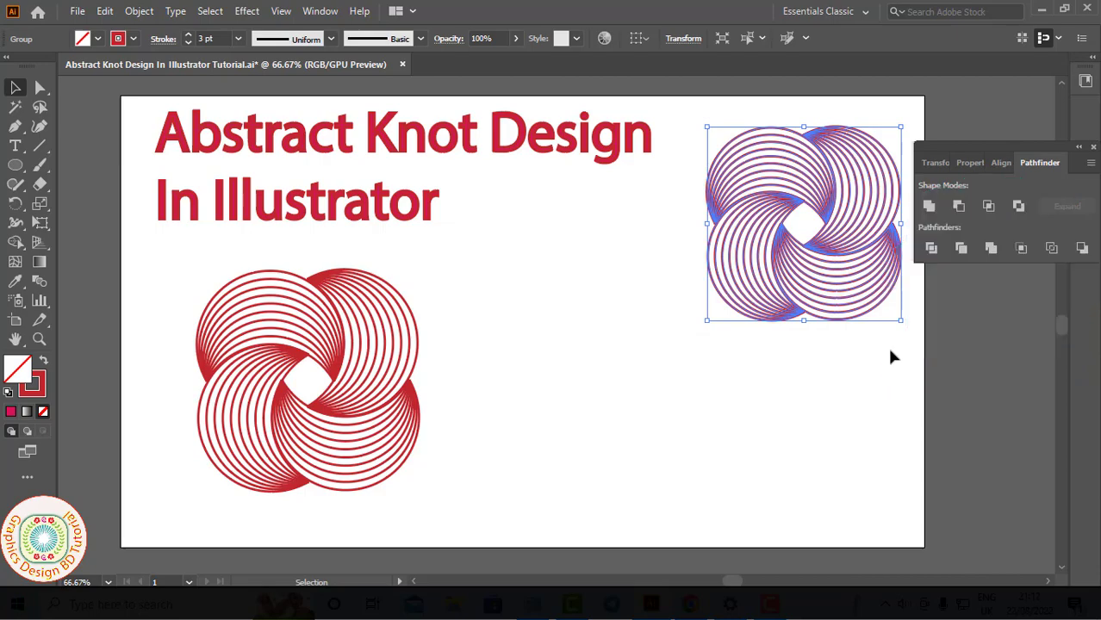